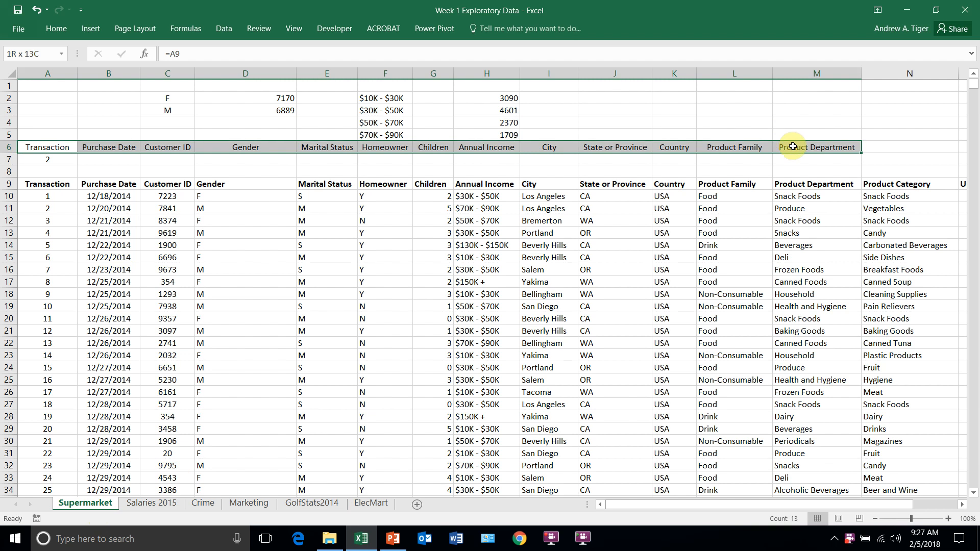
# Step: Examine the supermarket transaction table down to its last record and the lookup row beneath the row 6 headings
pyautogui.click(53, 160)
pyautogui.click(46, 211)
pyautogui.hotkey('ctrl', 'Down')
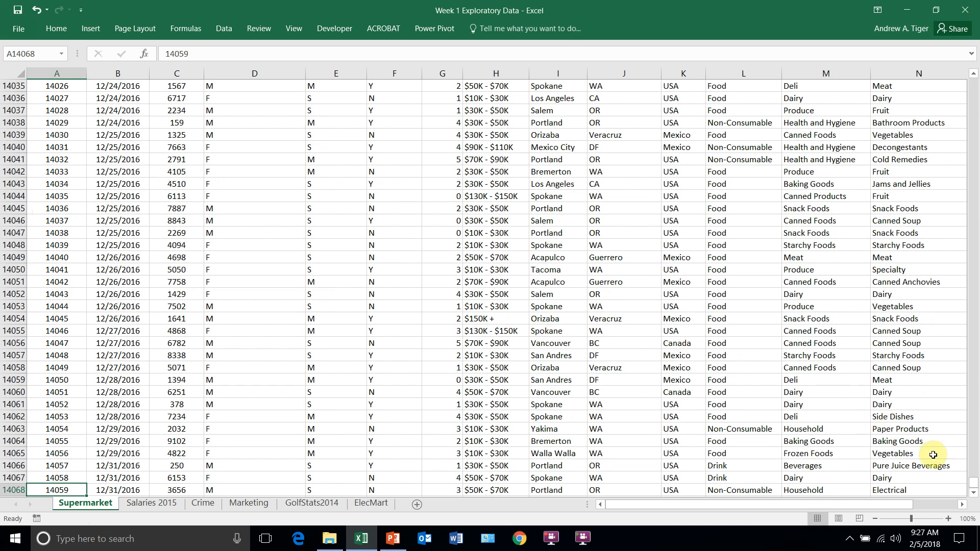
pyautogui.moveTo(974, 483); pyautogui.dragTo(974, 84)
pyautogui.click(174, 232)
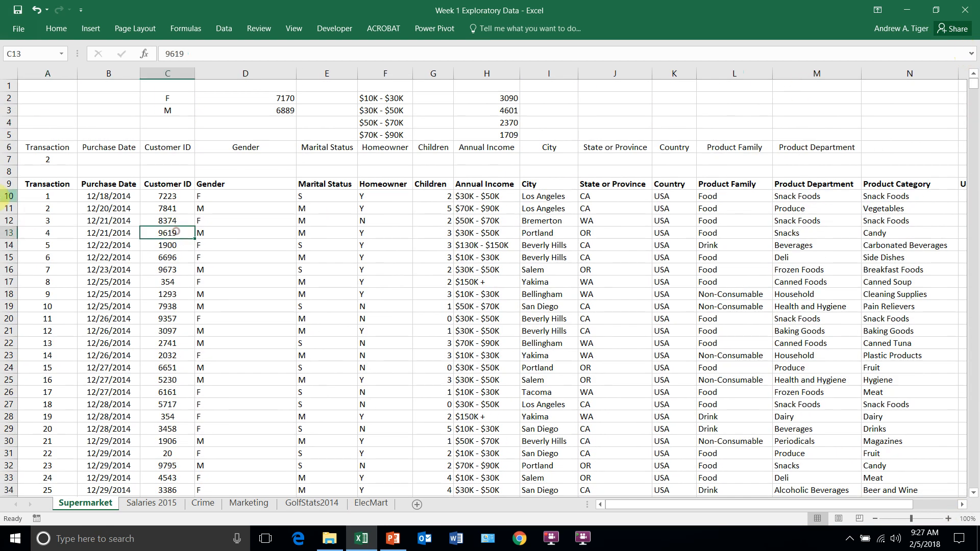
pyautogui.click(109, 160)
pyautogui.click(155, 159)
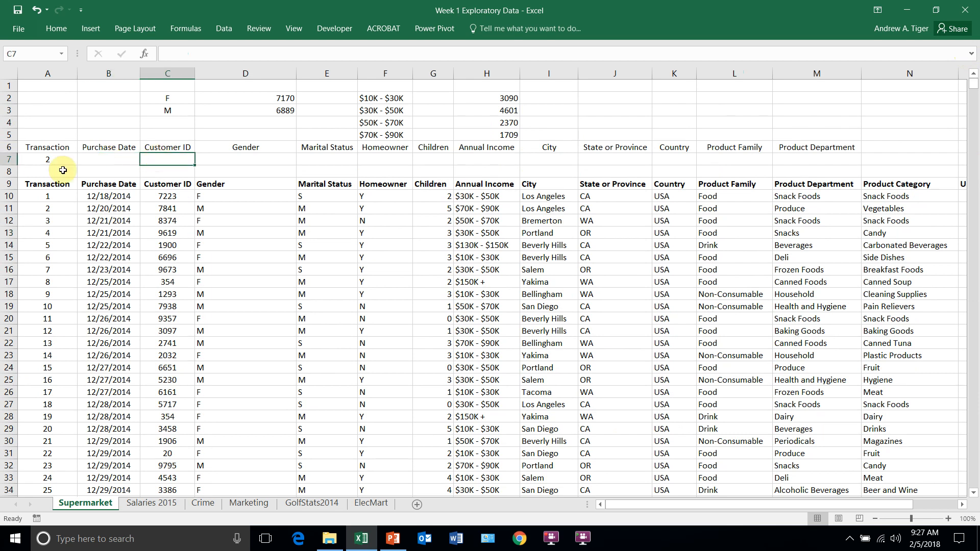
pyautogui.click(114, 158)
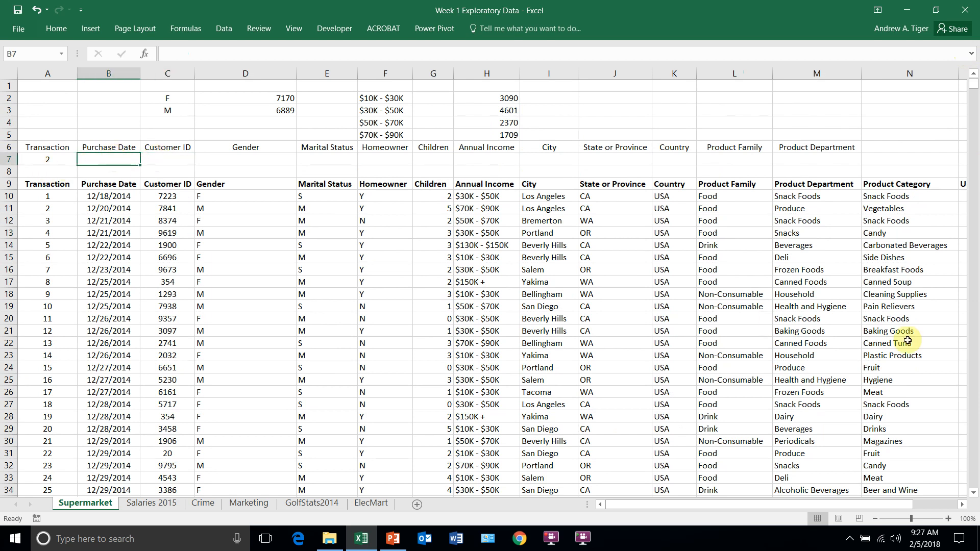
# Step: Enlarge the Supermarket worksheet view to 130% and bring the first rows and columns back into view
pyautogui.click(949, 519)
pyautogui.click(948, 519)
pyautogui.click(949, 519)
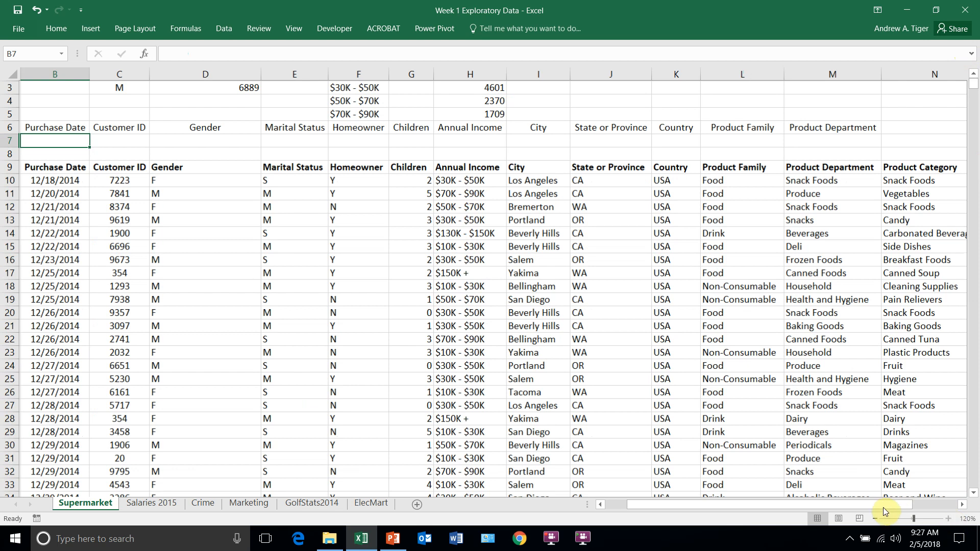
pyautogui.moveTo(855, 504); pyautogui.dragTo(812, 509)
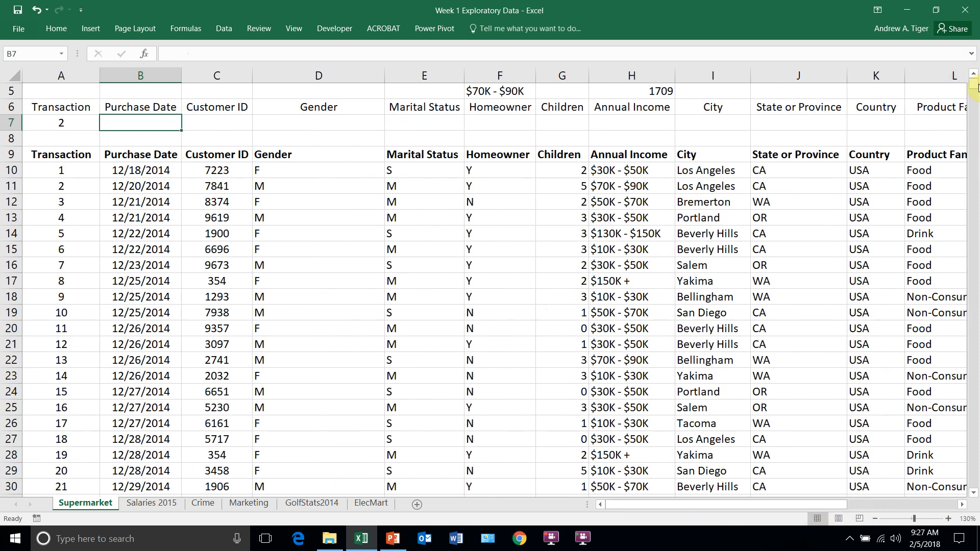
pyautogui.moveTo(974, 85); pyautogui.dragTo(973, 77)
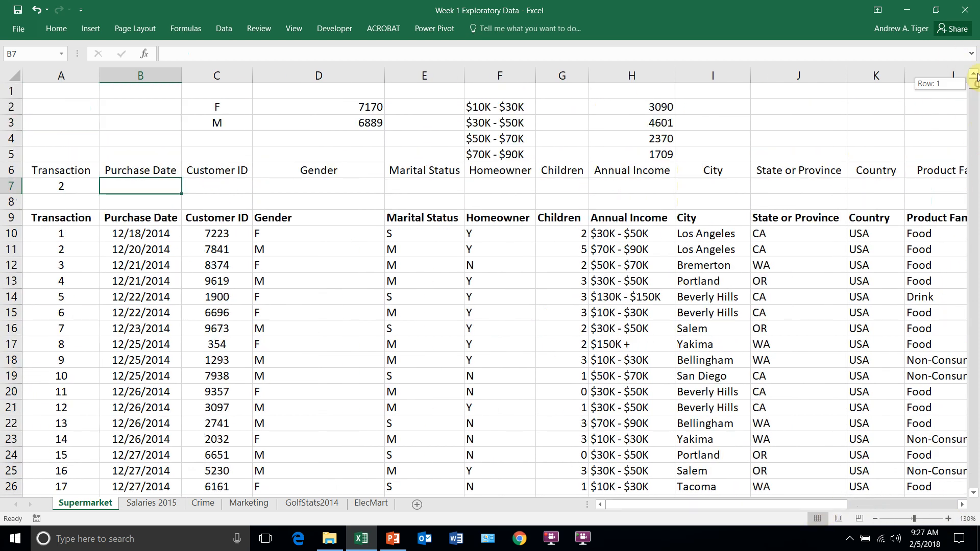
# Step: Widen the Purchase Date column (B) on the Supermarket sheet
pyautogui.click(71, 187)
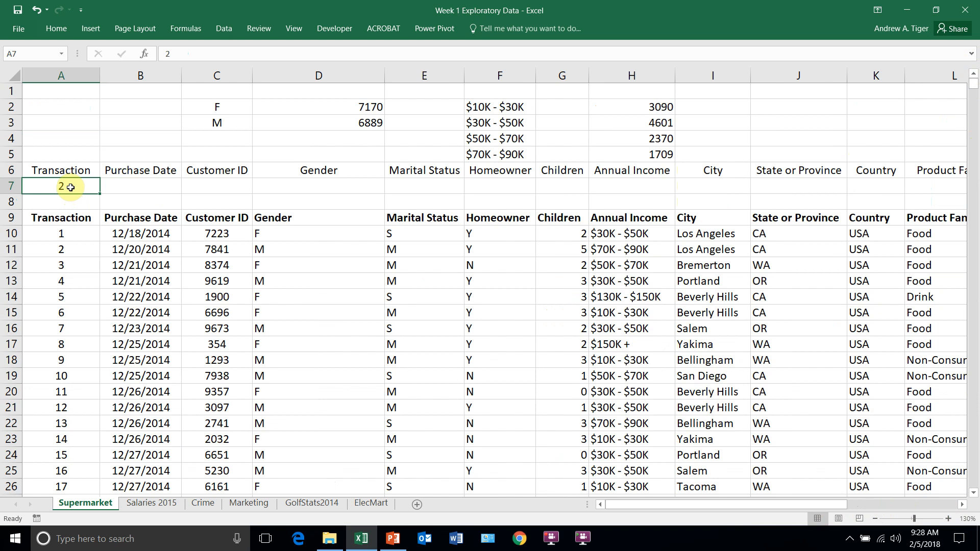
pyautogui.click(137, 187)
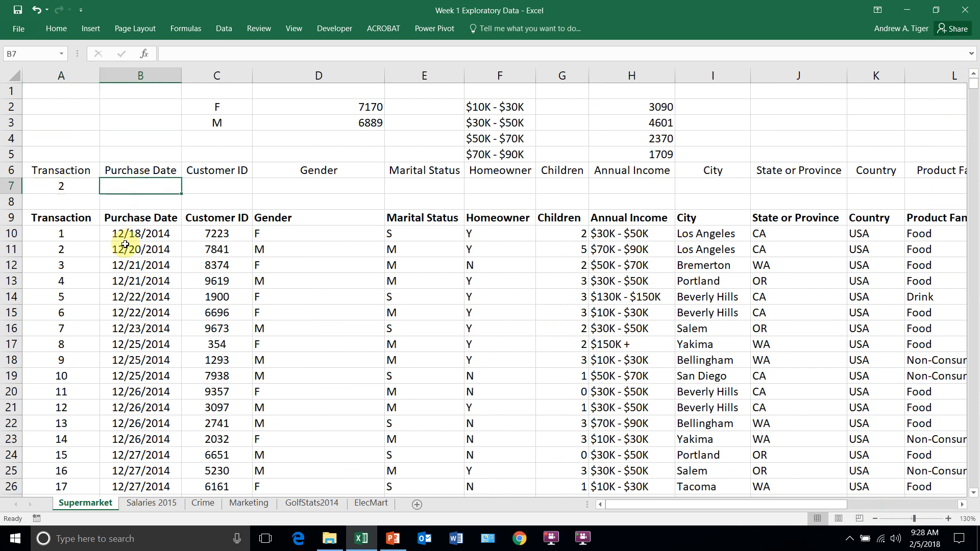
pyautogui.click(122, 247)
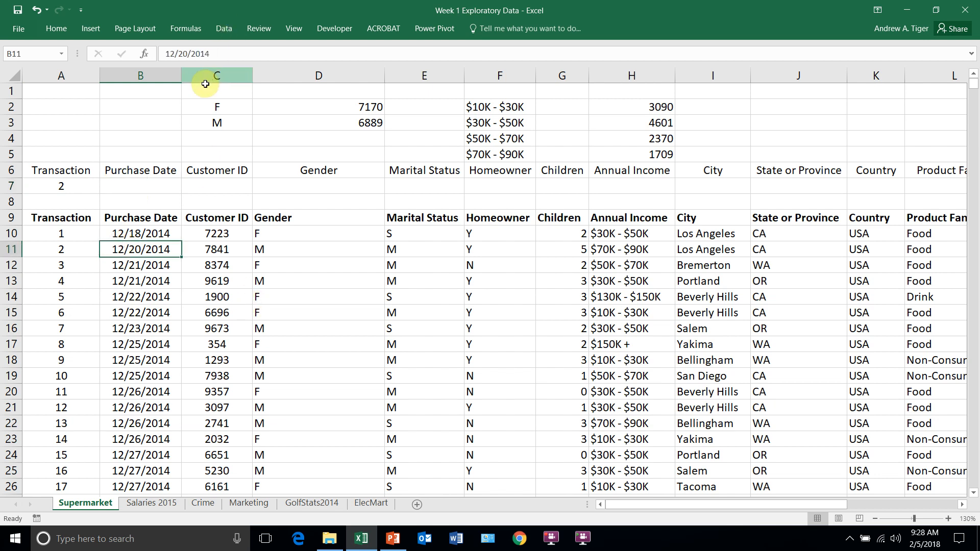
pyautogui.moveTo(182, 75); pyautogui.dragTo(223, 75)
# Step: Try 2476 as the lookup transaction in cell A7 and set the cell back to 2
pyautogui.click(62, 186)
pyautogui.write('2')
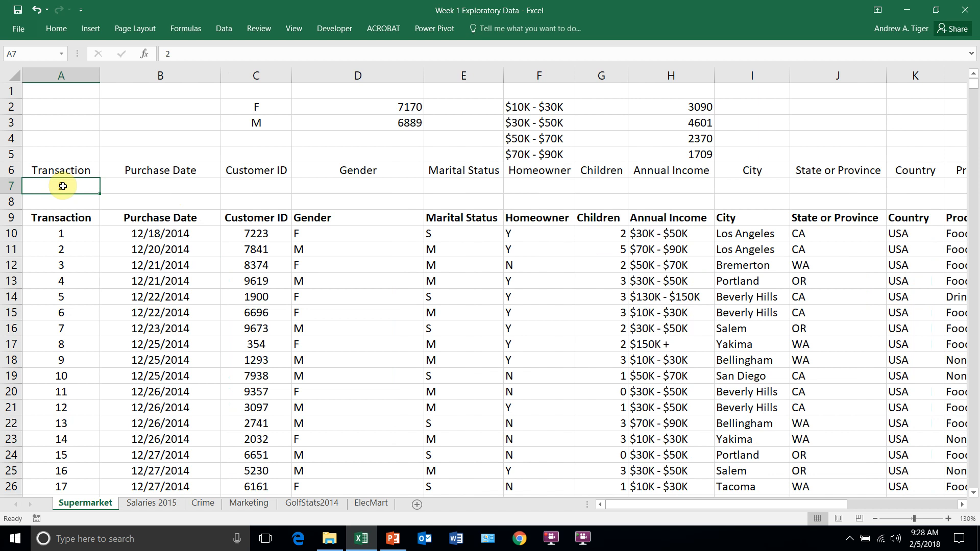
pyautogui.write('4')
pyautogui.write('56')
pyautogui.press('Return')
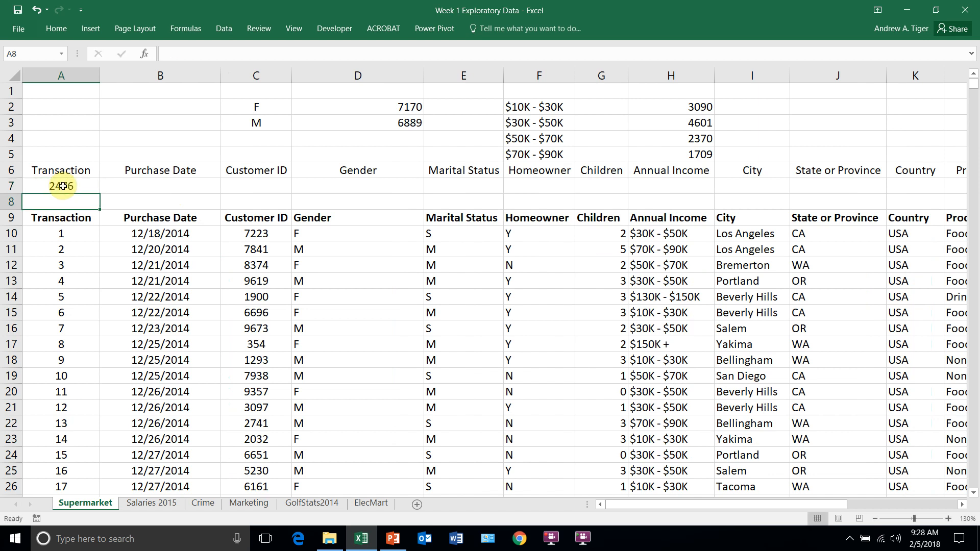
pyautogui.click(138, 185)
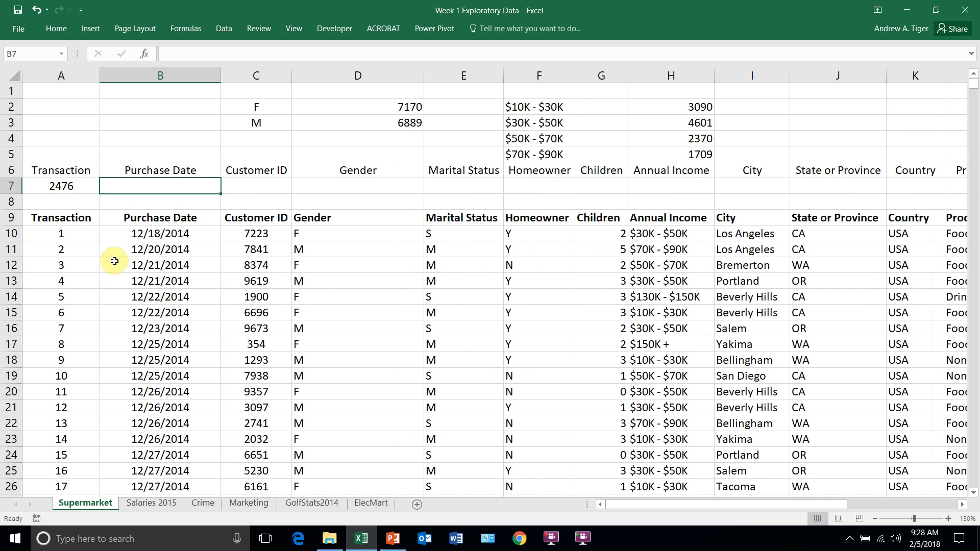
pyautogui.click(55, 186)
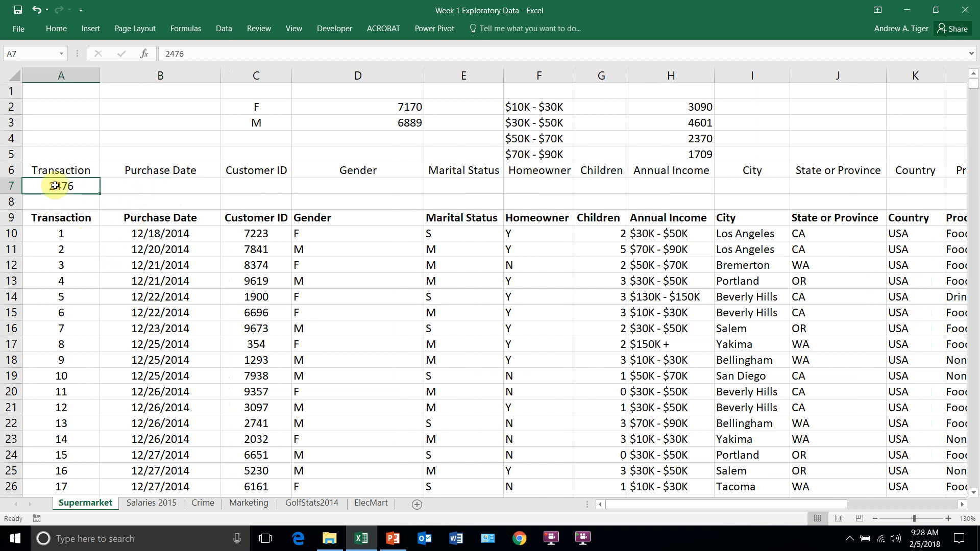
pyautogui.write('2')
# Step: Start a VLOOKUP formula in B7 under Purchase Date and reference the transaction data range A10:J14068
pyautogui.click(122, 185)
pyautogui.write('=vlook')
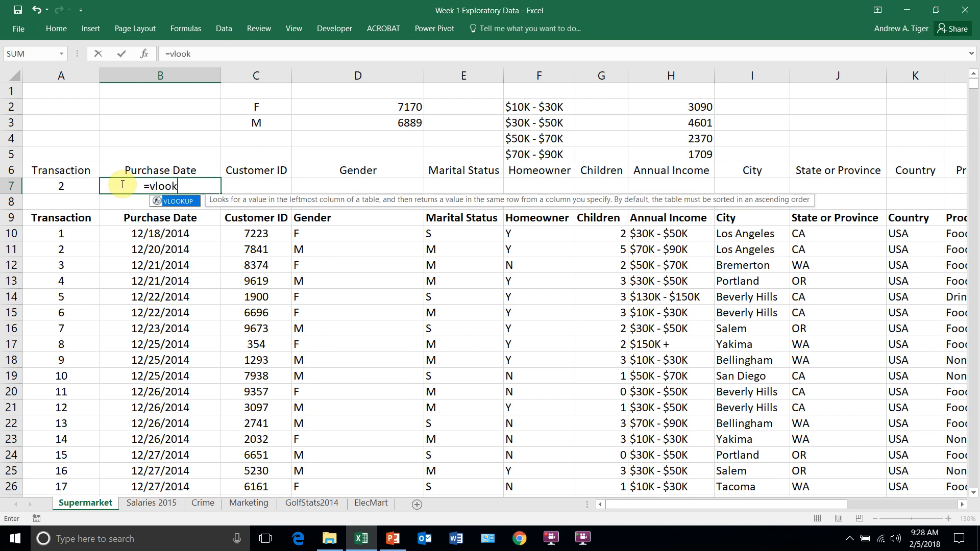
pyautogui.write('up(')
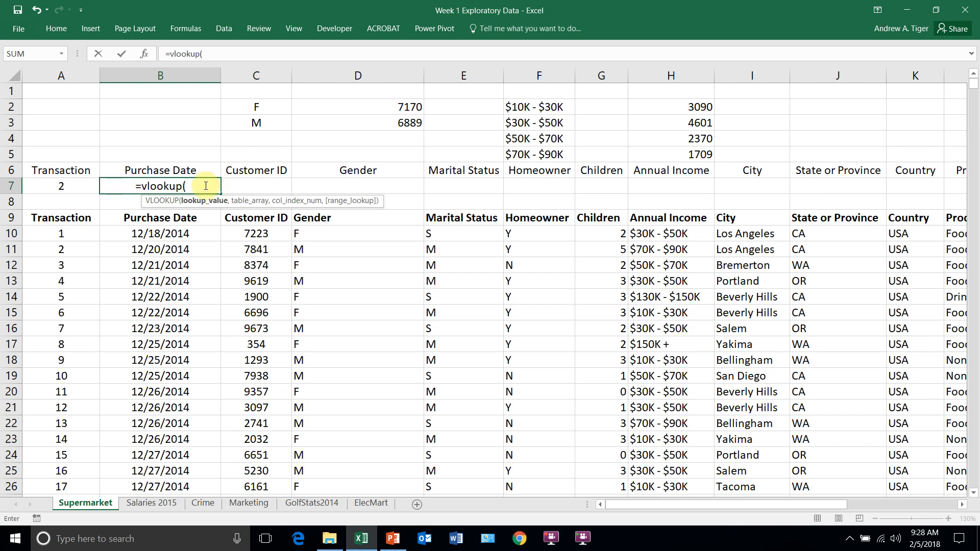
pyautogui.click(48, 186)
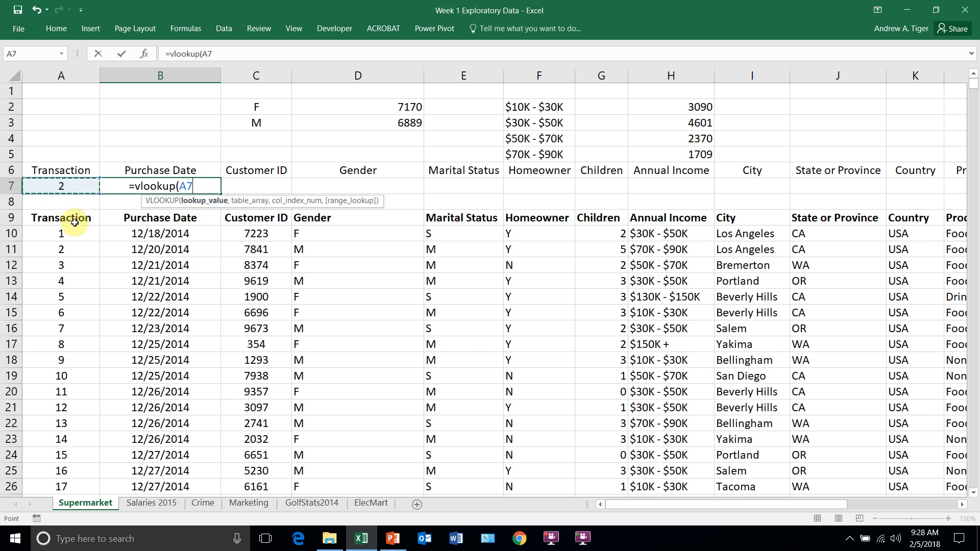
pyautogui.moveTo(56, 235); pyautogui.dragTo(791, 347)
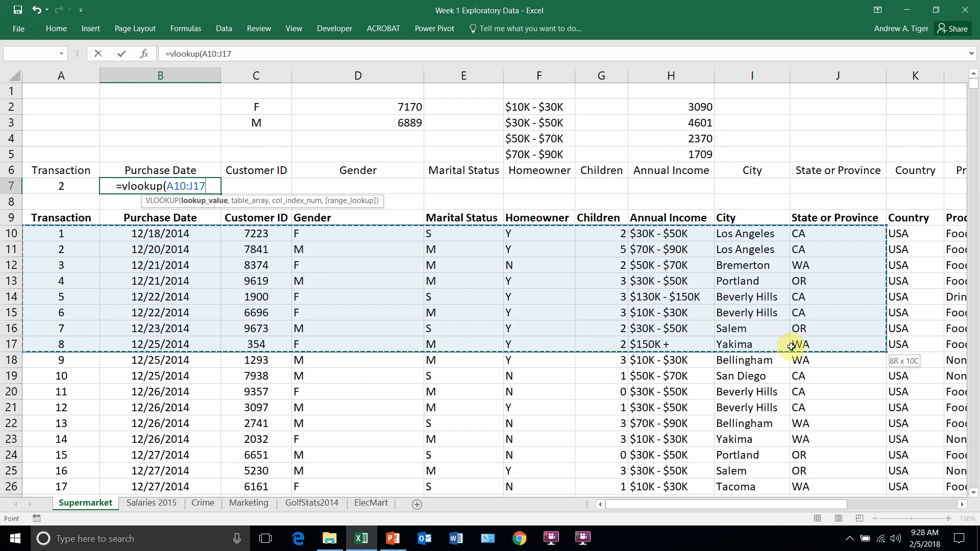
pyautogui.hotkey('ctrl', 'shift', 'Down')
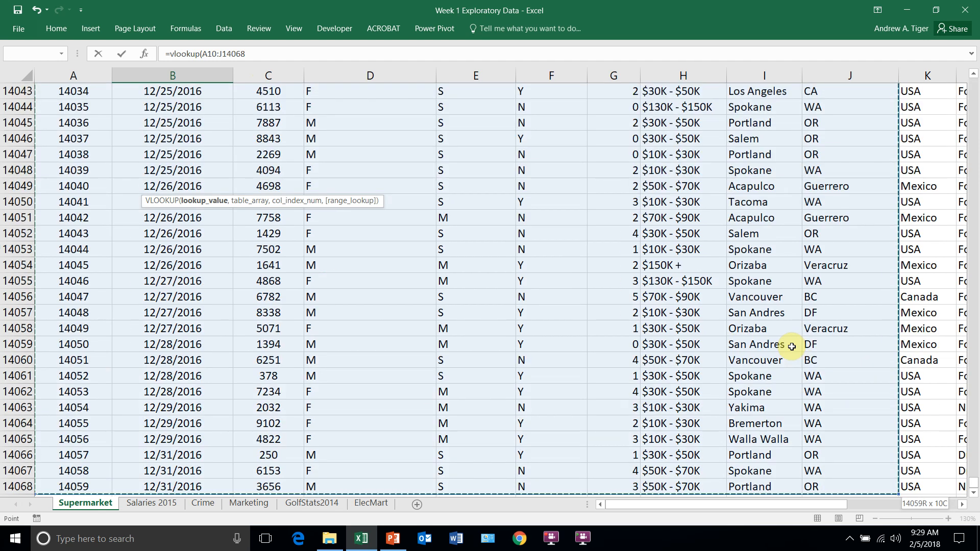
pyautogui.moveTo(976, 485); pyautogui.dragTo(974, 82)
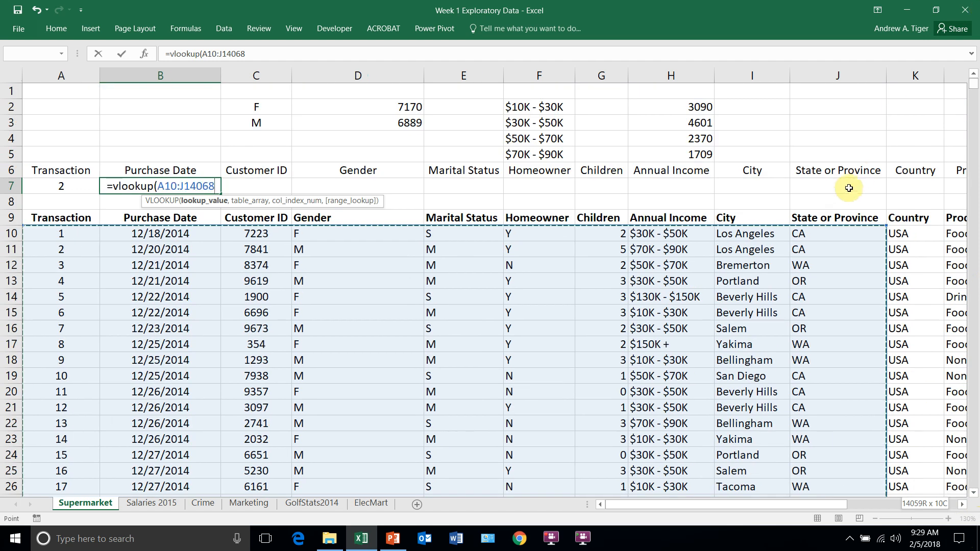
# Step: Insert A7 as the lookup value ahead of the table range A10:J14068 in the B7 formula, with comma separators
pyautogui.click(268, 53)
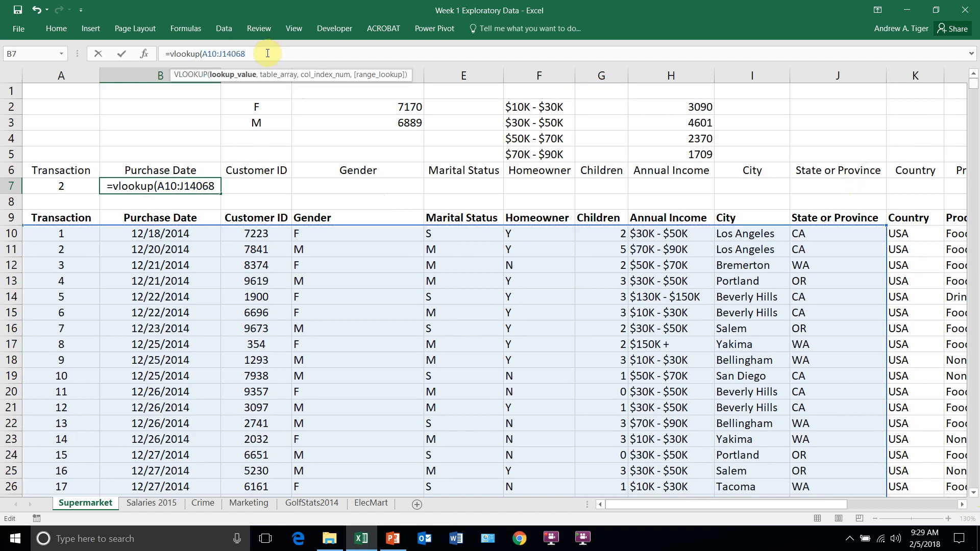
pyautogui.write(',')
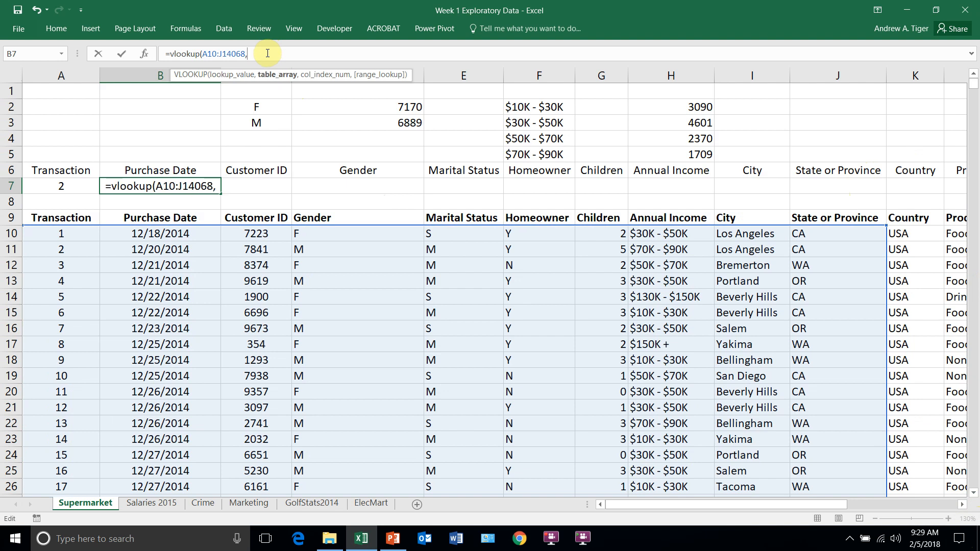
pyautogui.click(201, 53)
pyautogui.click(55, 189)
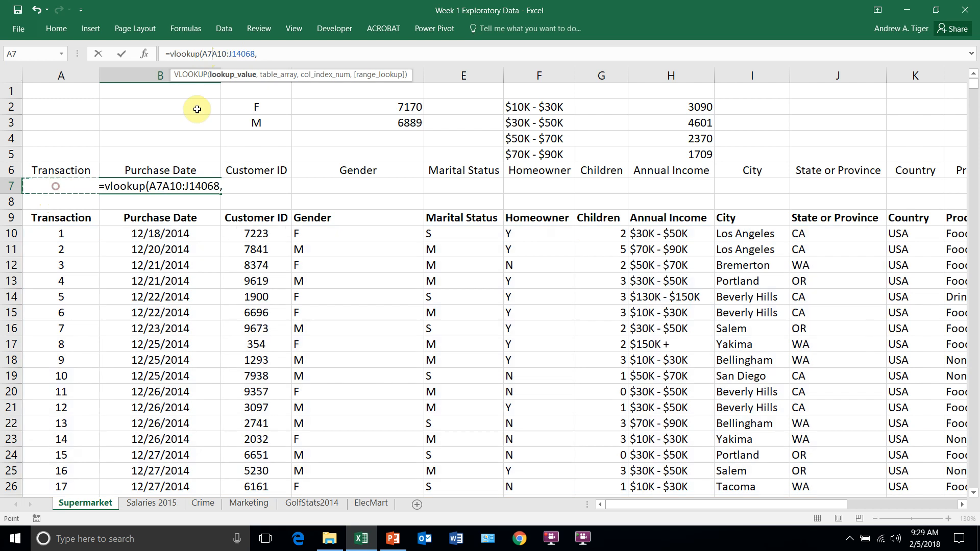
pyautogui.write(',')
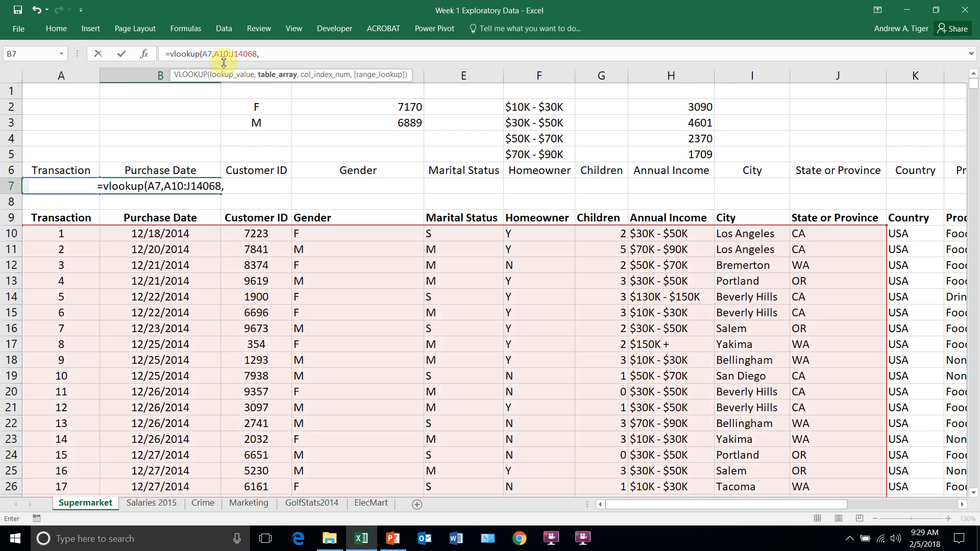
# Step: Complete the VLOOKUP arguments in B7 with column index 2 and FALSE for an exact match
pyautogui.click(271, 52)
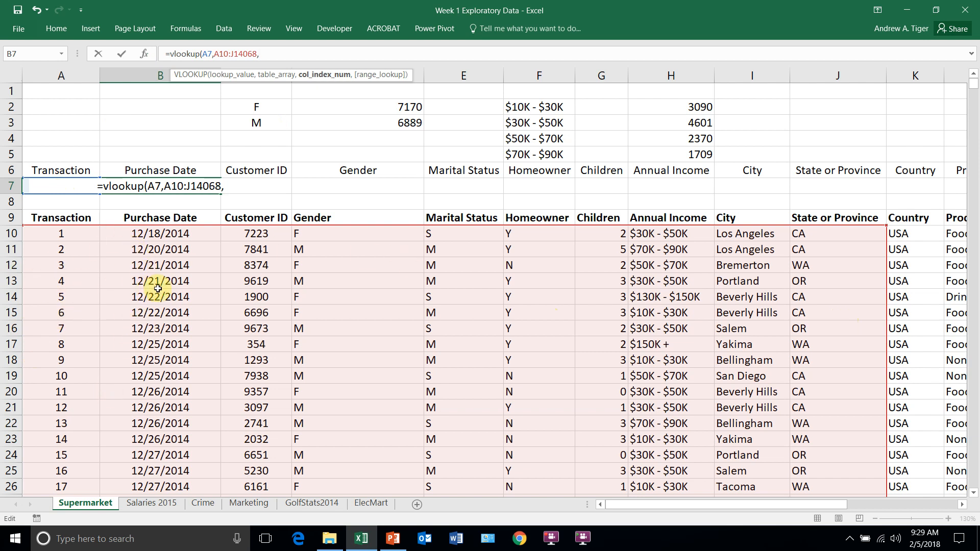
pyautogui.write('2,')
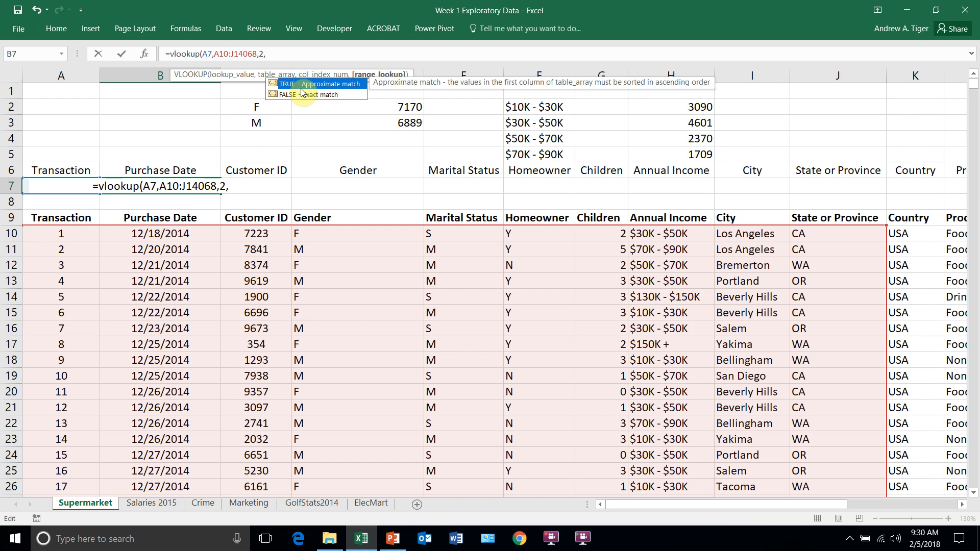
pyautogui.write('false')
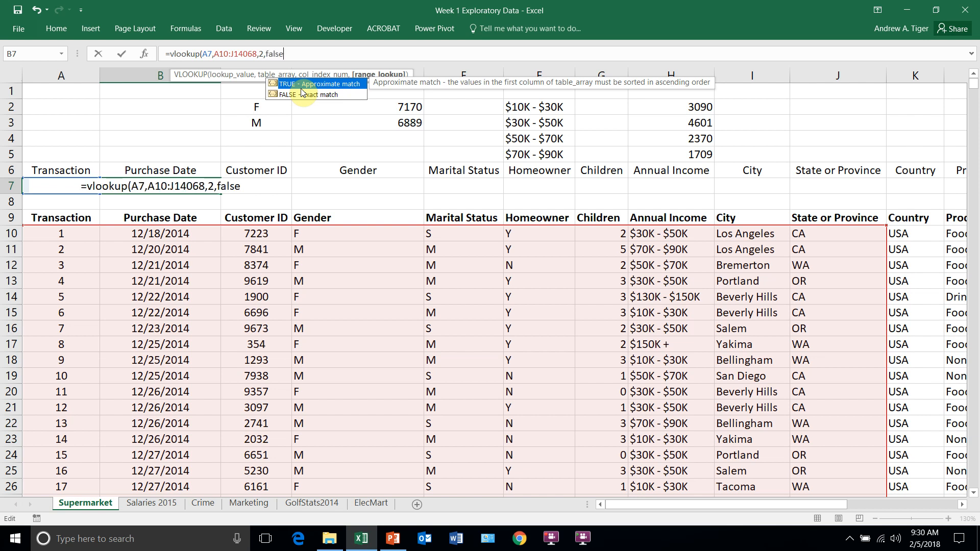
pyautogui.write(')')
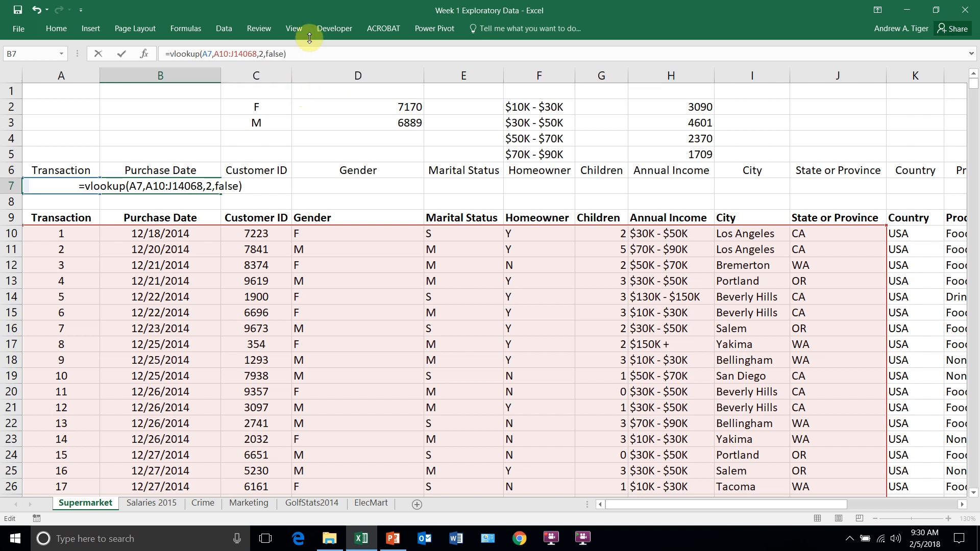
# Step: Make the table range absolute as $A$10:$J$14068, lock the lookup value's column as $A7, and commit the B7 formula
pyautogui.moveTo(253, 52); pyautogui.dragTo(223, 50)
pyautogui.press('F4')
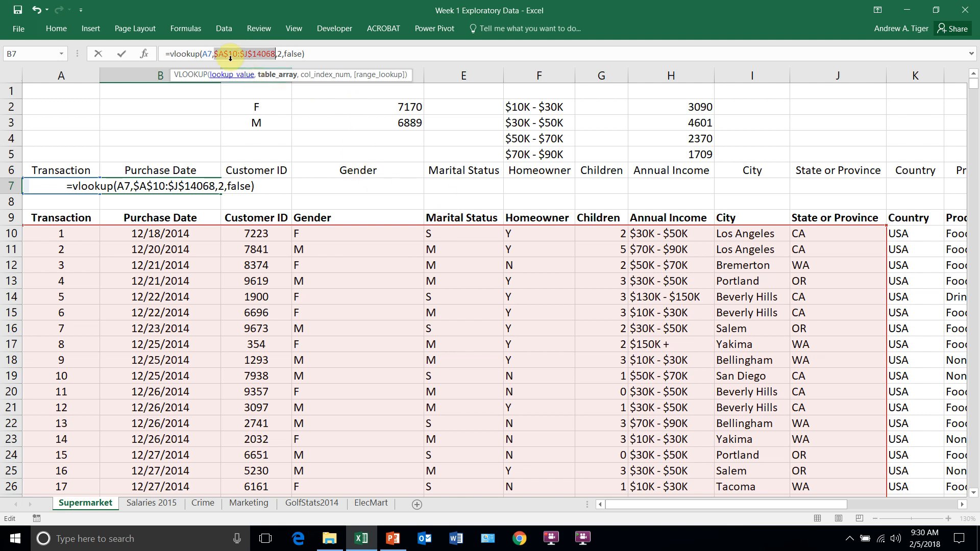
pyautogui.click(203, 54)
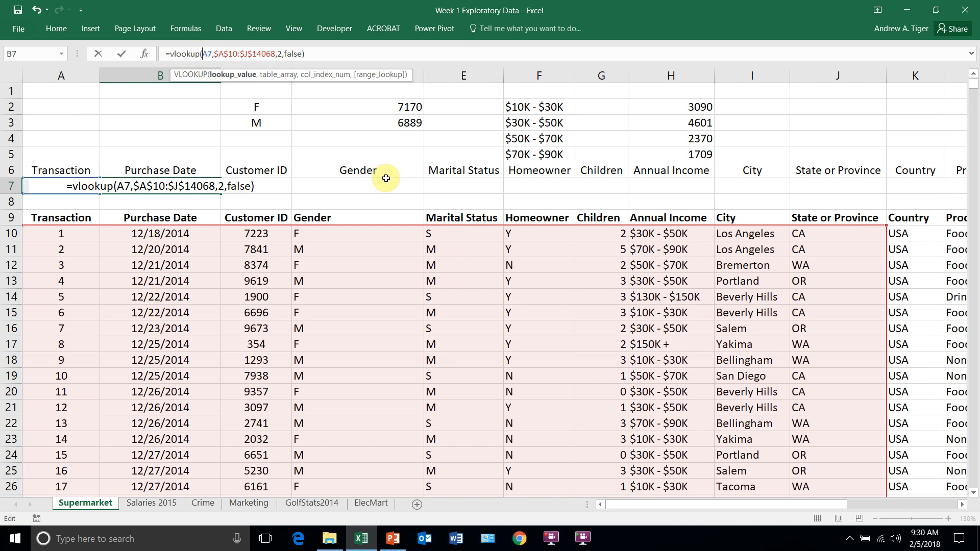
pyautogui.write('$')
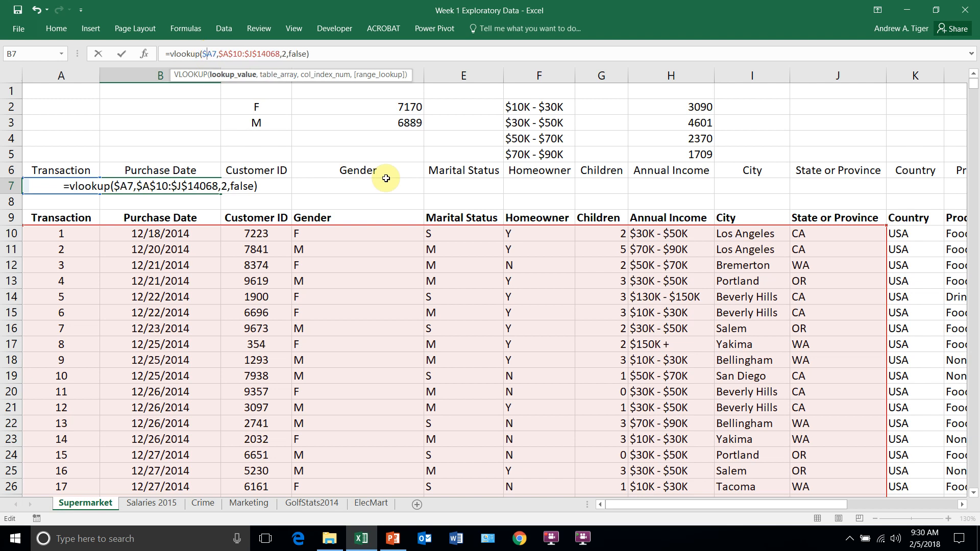
pyautogui.press('Return')
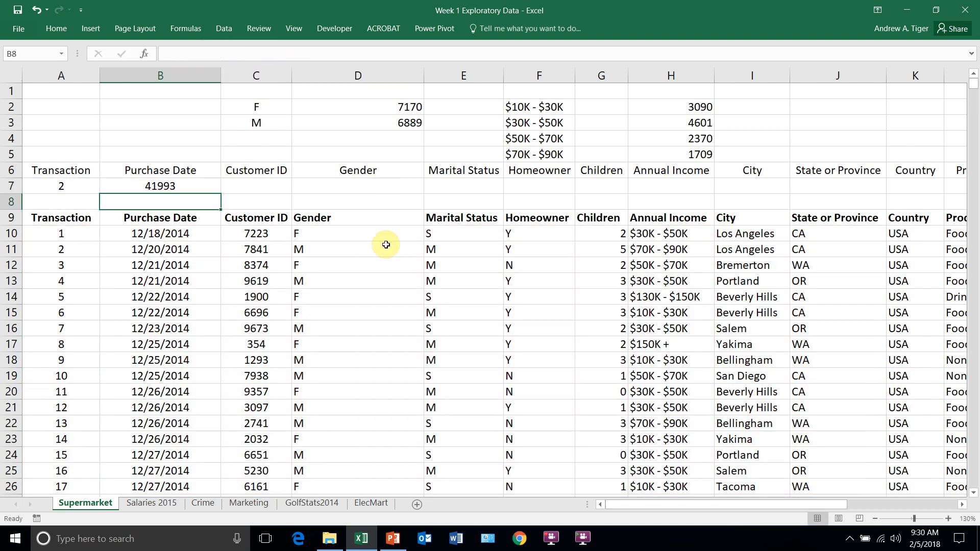
# Step: Try the Short Date format on the Purchase Date result in B7, compare it with the date in B11, and undo the formatting
pyautogui.click(197, 185)
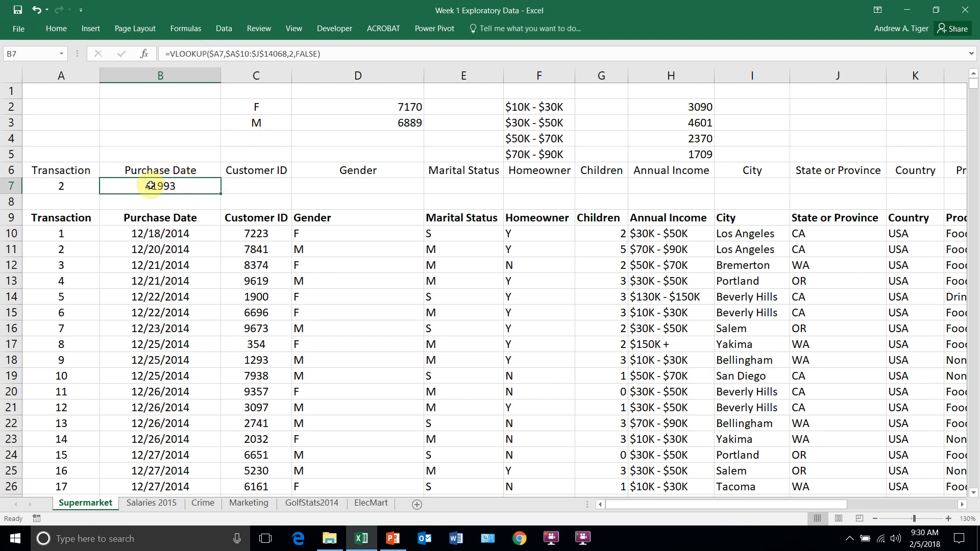
pyautogui.click(153, 250)
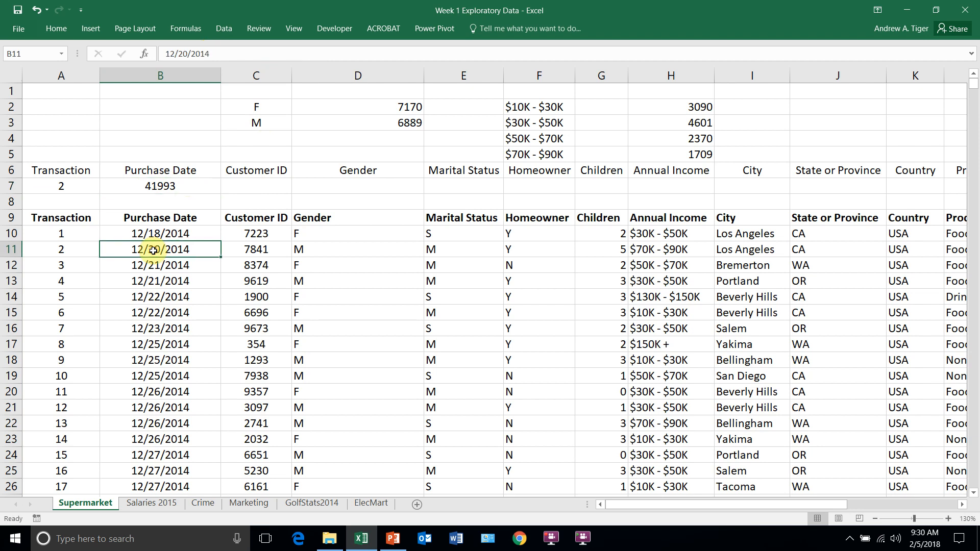
pyautogui.click(173, 188)
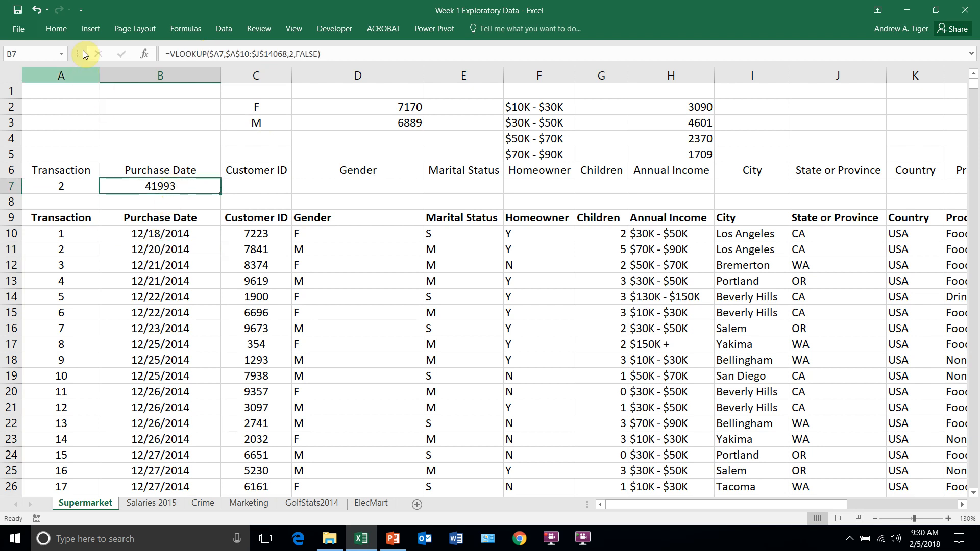
pyautogui.click(57, 26)
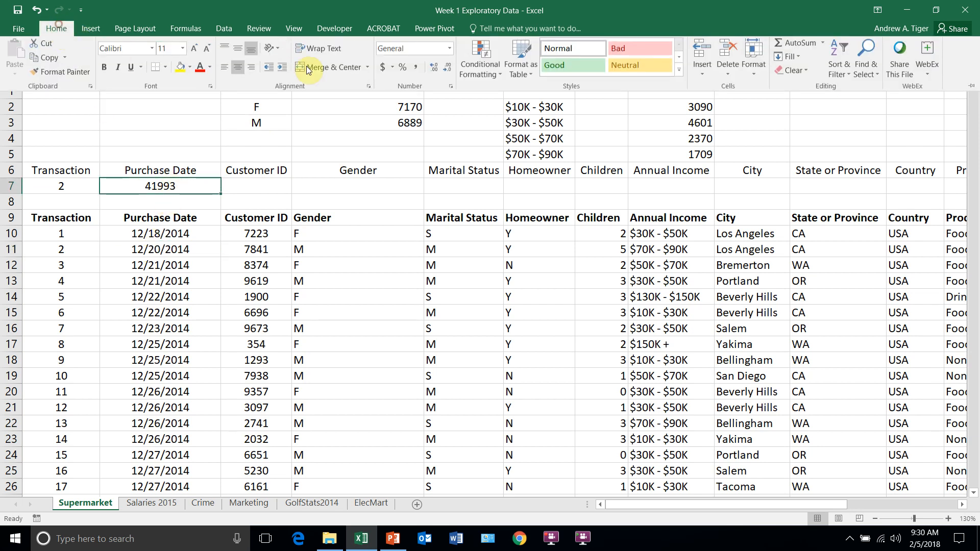
pyautogui.click(449, 49)
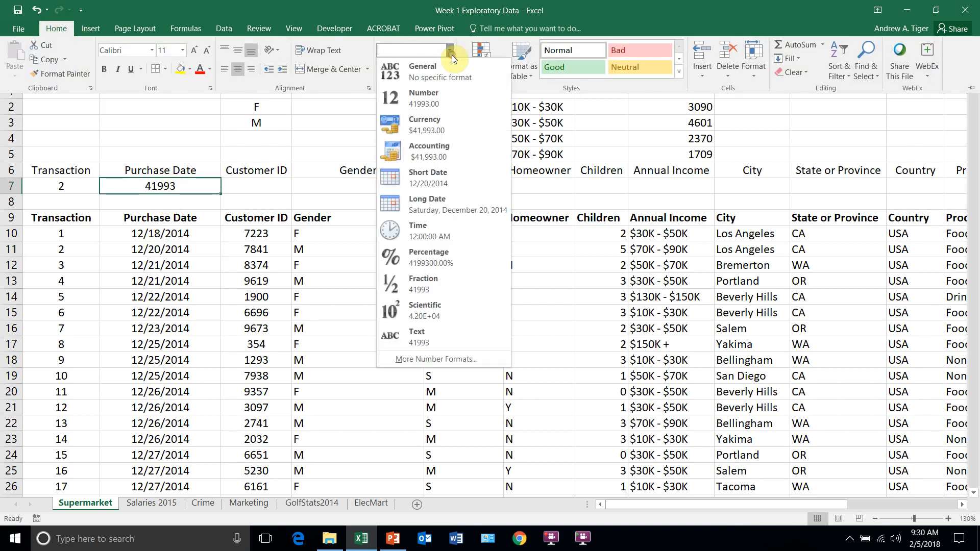
pyautogui.click(421, 178)
pyautogui.click(134, 249)
pyautogui.click(130, 249)
pyautogui.click(137, 186)
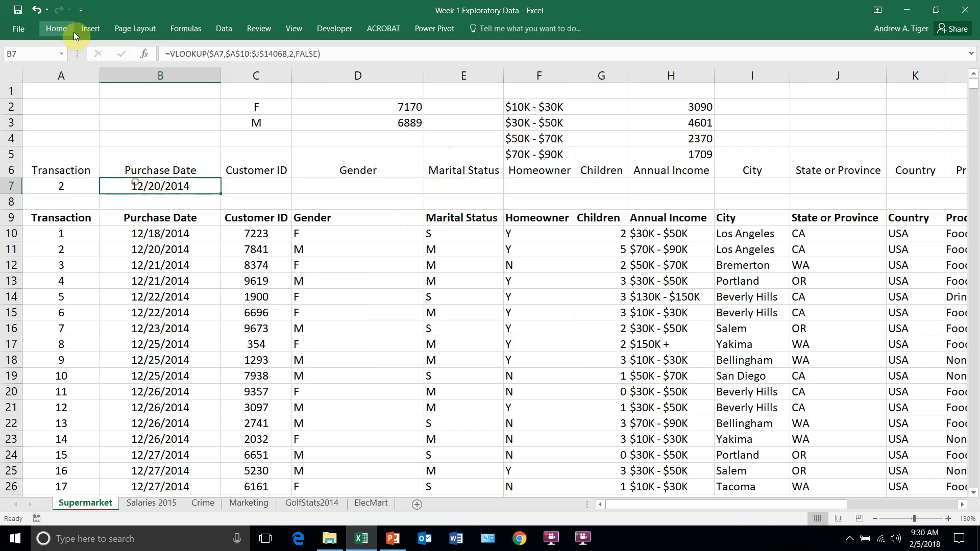
pyautogui.click(34, 8)
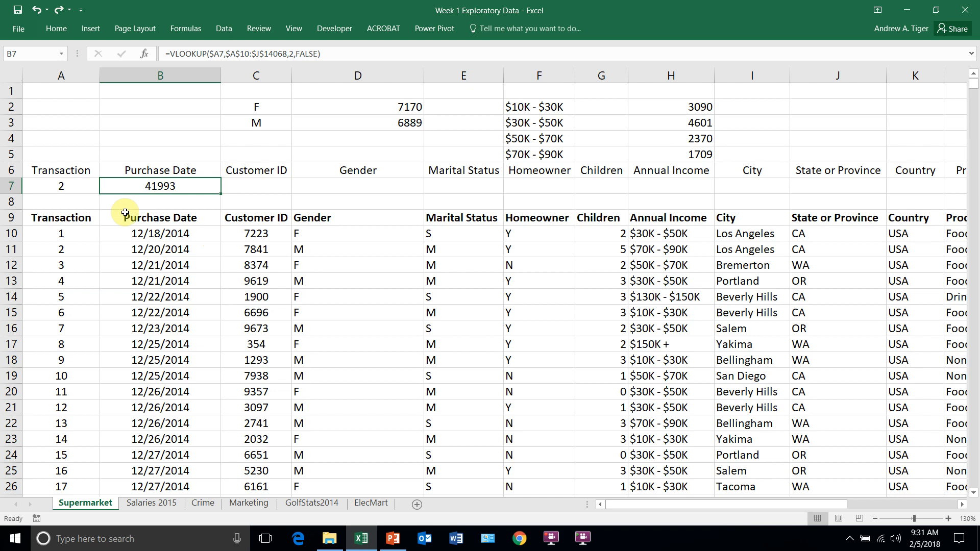
# Step: Format the Purchase Date lookup result in B7 as Short Date
pyautogui.click(20, 26)
pyautogui.click(20, 26)
pyautogui.click(53, 28)
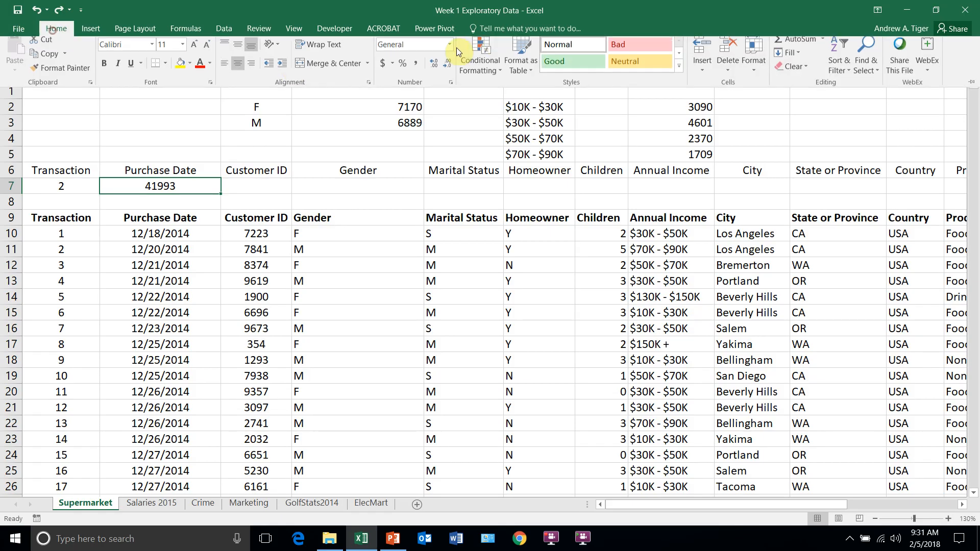
pyautogui.click(448, 51)
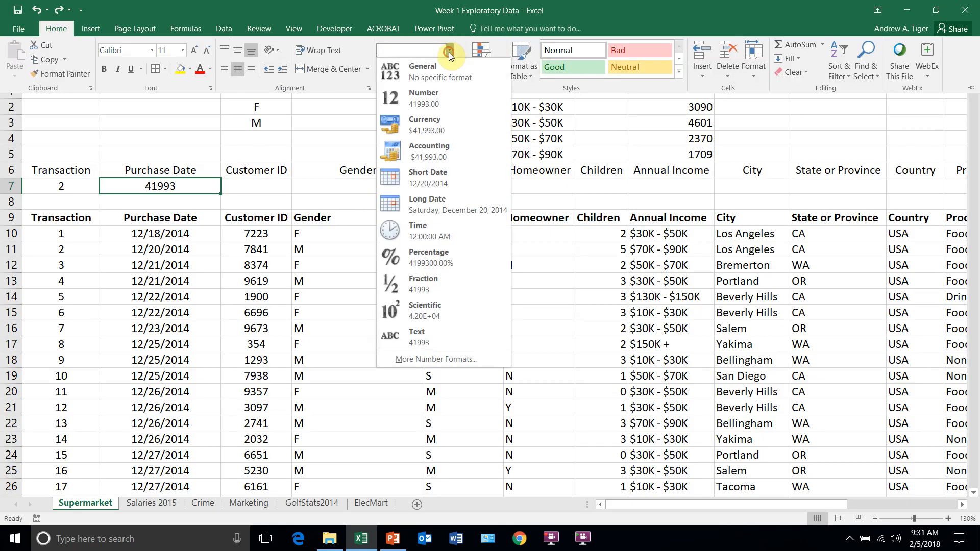
pyautogui.click(414, 177)
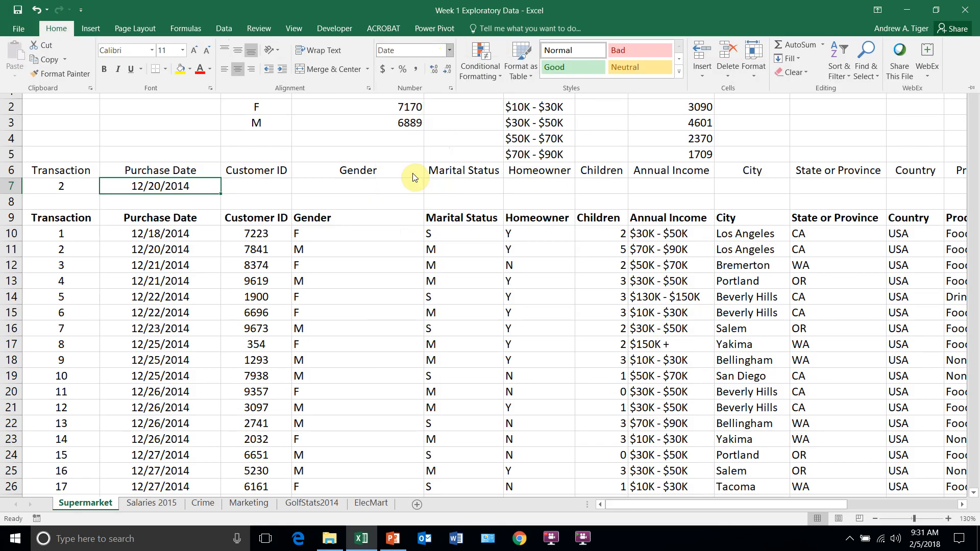
# Step: Copy the B7 lookup formula into C7 under Customer ID and set its column index to 3
pyautogui.click(198, 190)
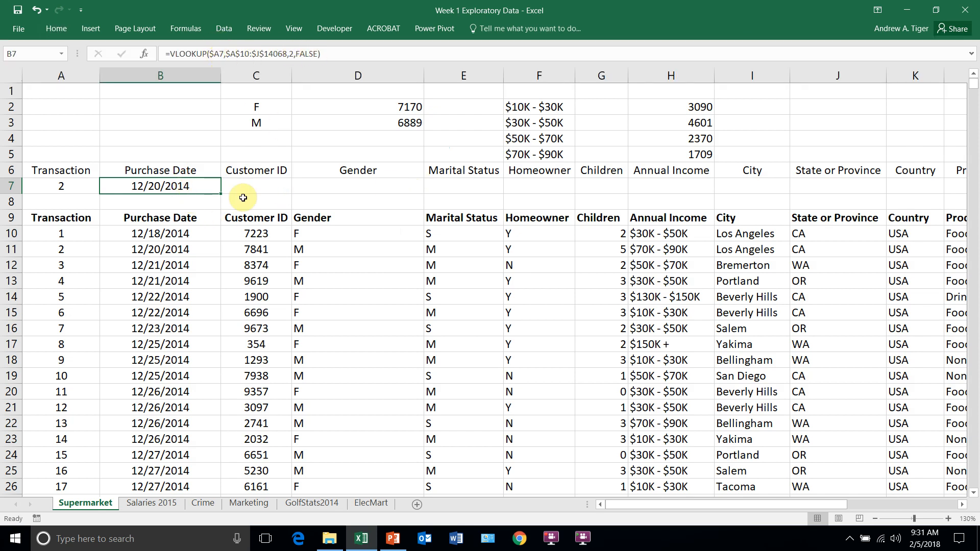
pyautogui.moveTo(220, 196); pyautogui.dragTo(273, 193)
pyautogui.click(271, 187)
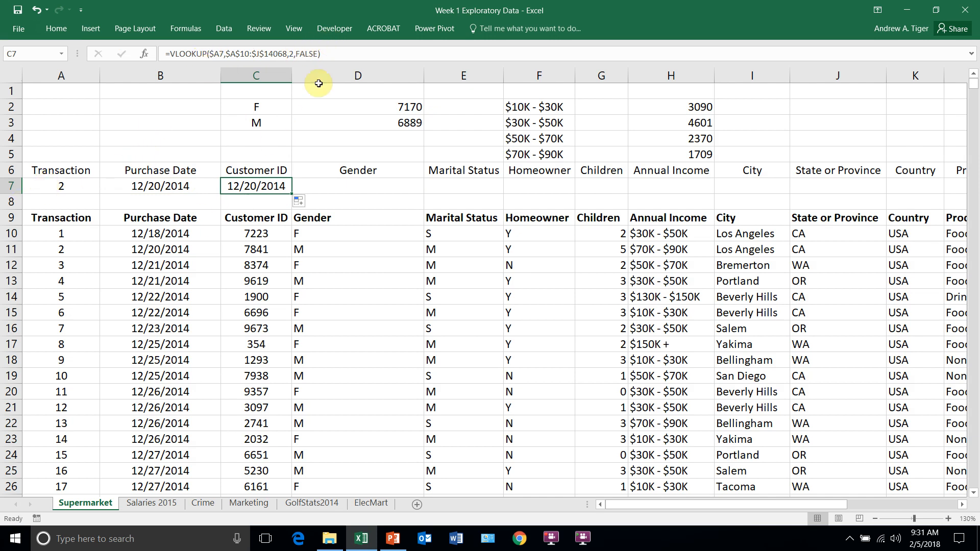
pyautogui.click(294, 54)
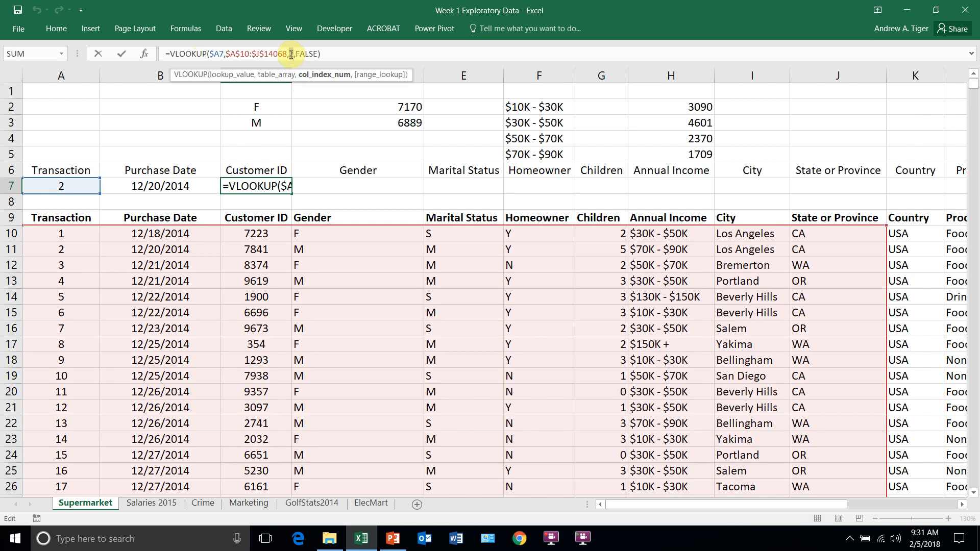
pyautogui.write('3')
pyautogui.press('Return')
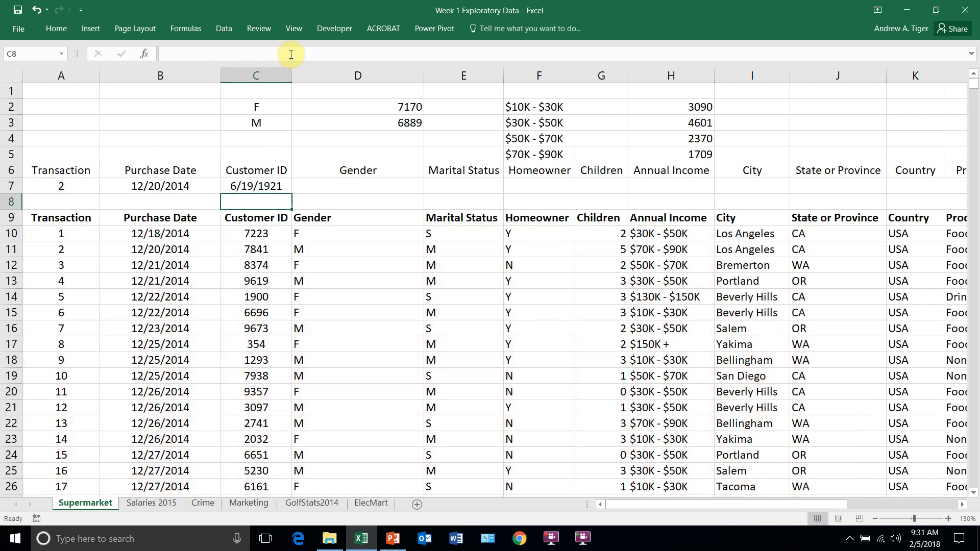
# Step: Format the Customer ID result in C7 as a Number with no decimal places
pyautogui.click(234, 187)
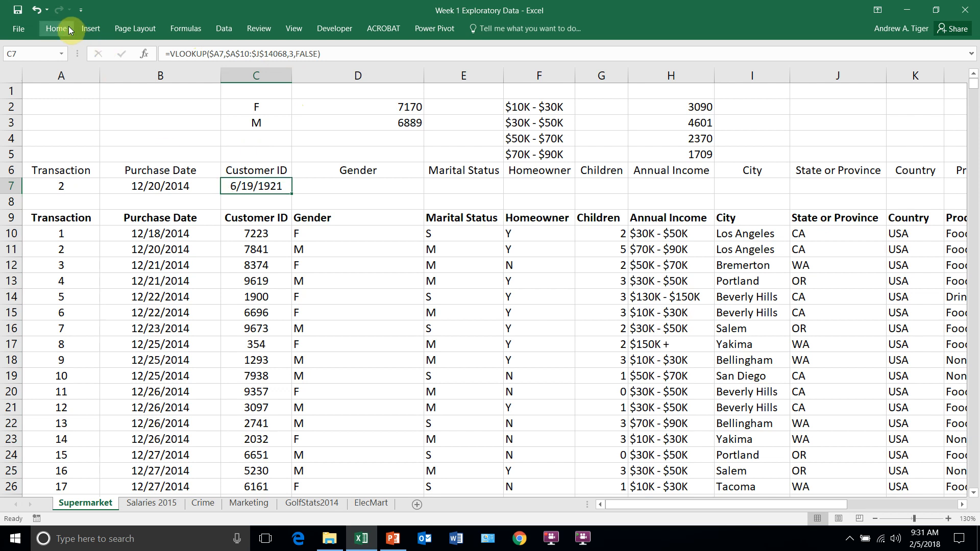
pyautogui.click(29, 33)
pyautogui.click(28, 33)
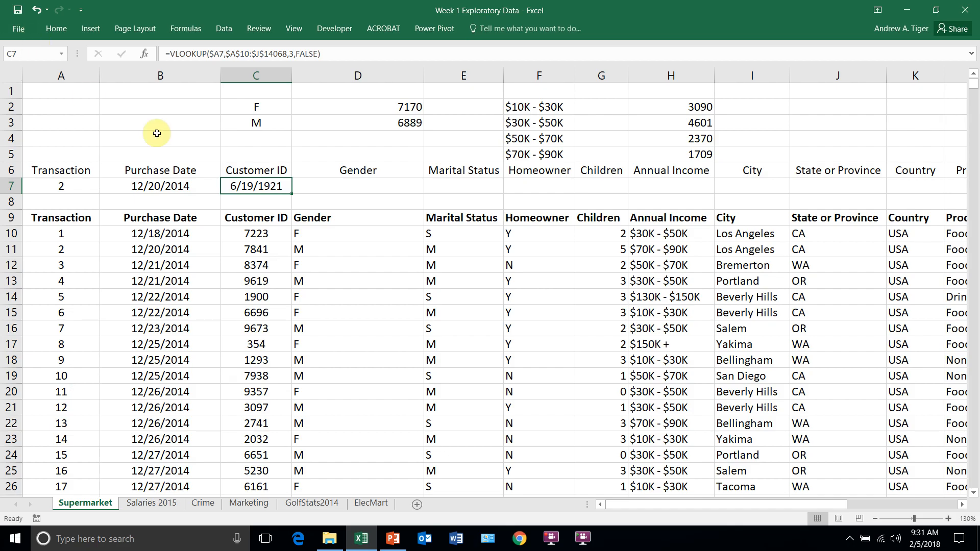
pyautogui.click(56, 28)
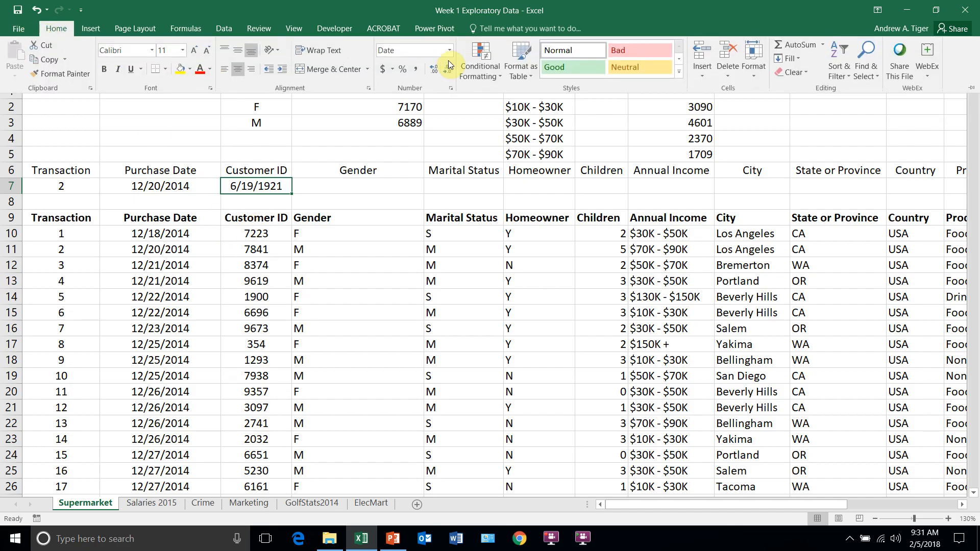
pyautogui.click(451, 52)
pyautogui.click(421, 107)
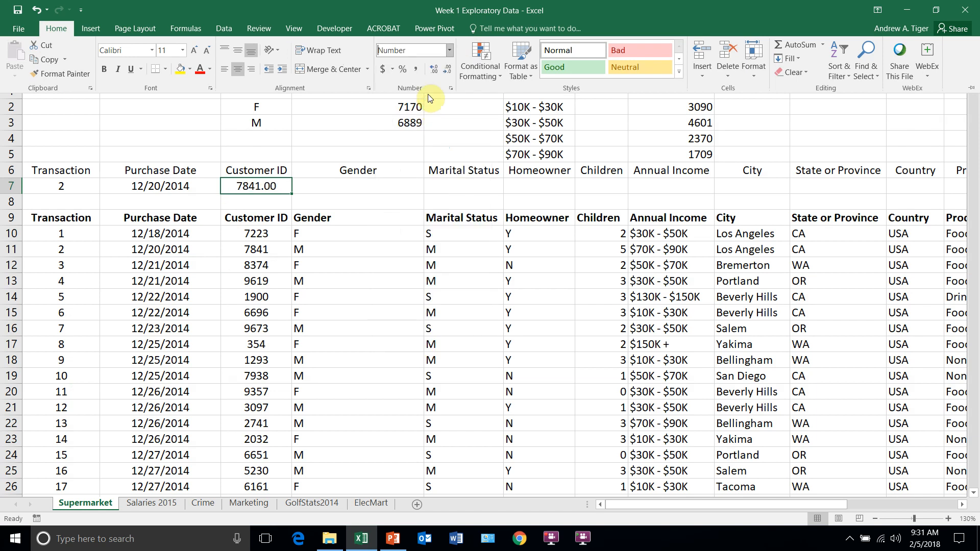
pyautogui.click(447, 69)
pyautogui.click(446, 70)
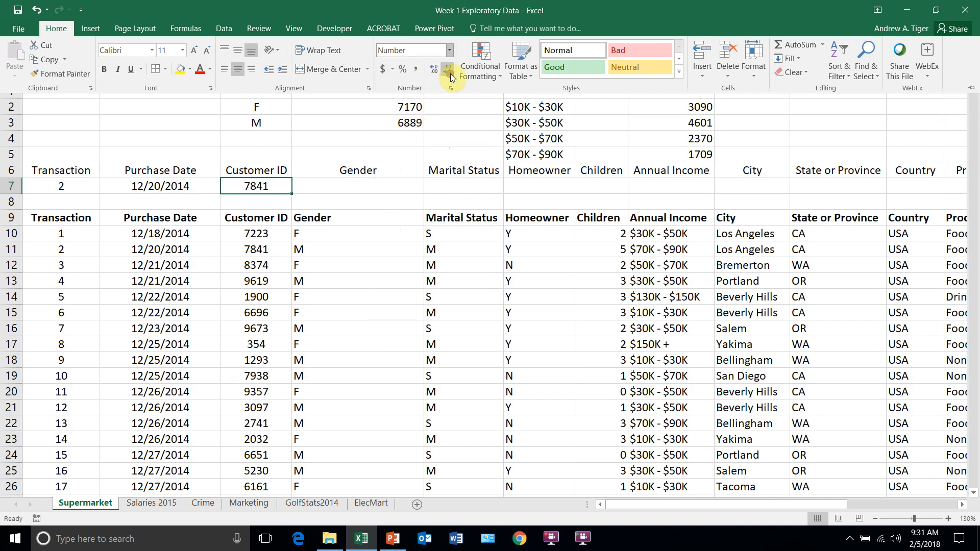
pyautogui.click(406, 206)
# Step: Compare the Customer ID lookup with the data column and review the column index argument in C7's formula
pyautogui.click(256, 229)
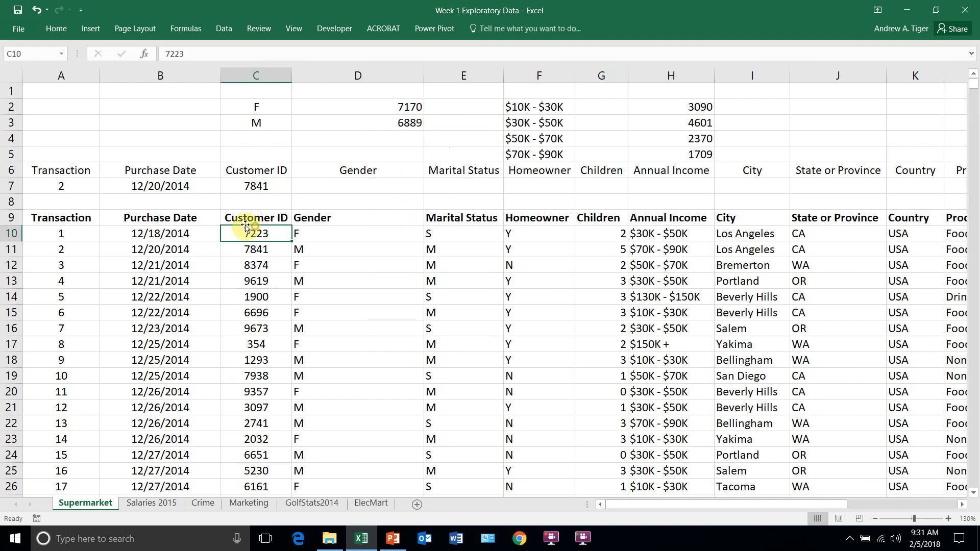
pyautogui.click(255, 185)
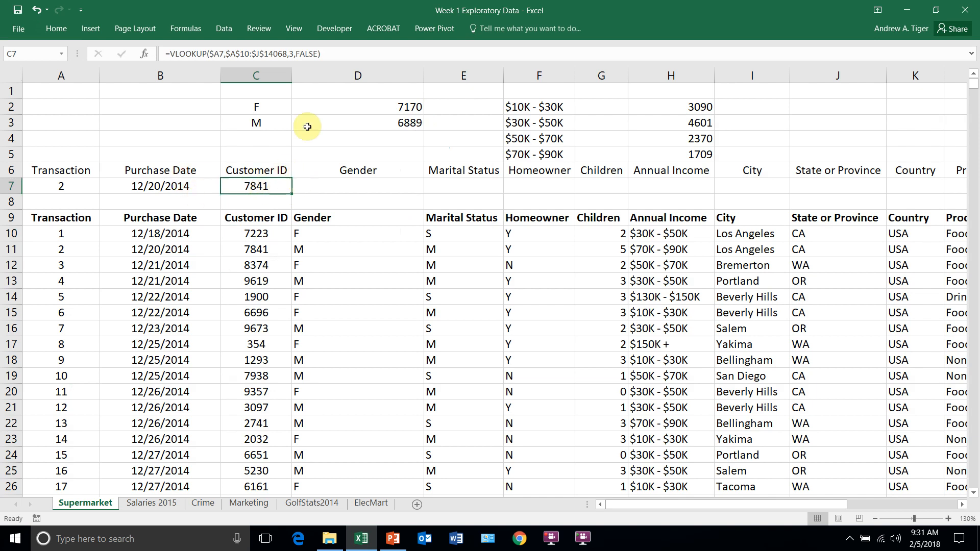
pyautogui.click(293, 53)
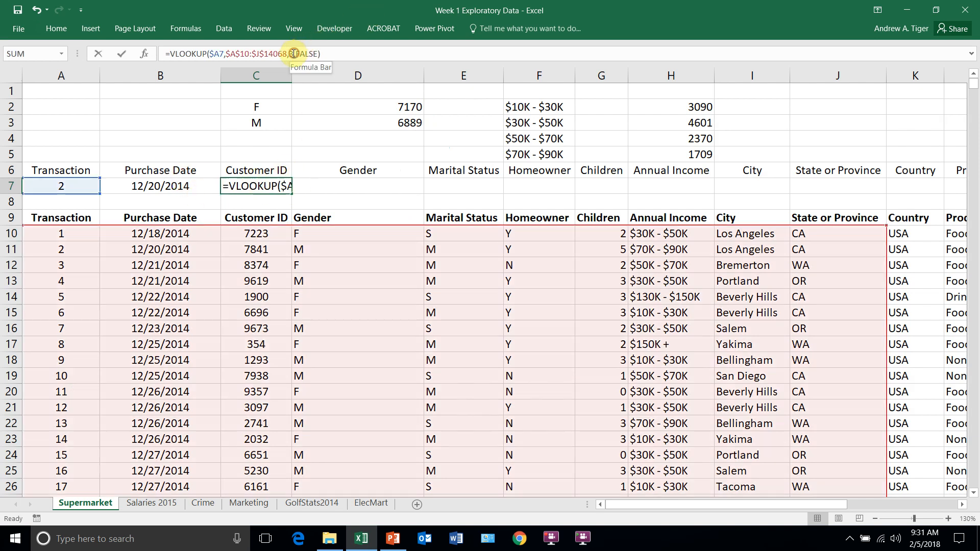
pyautogui.press('Return')
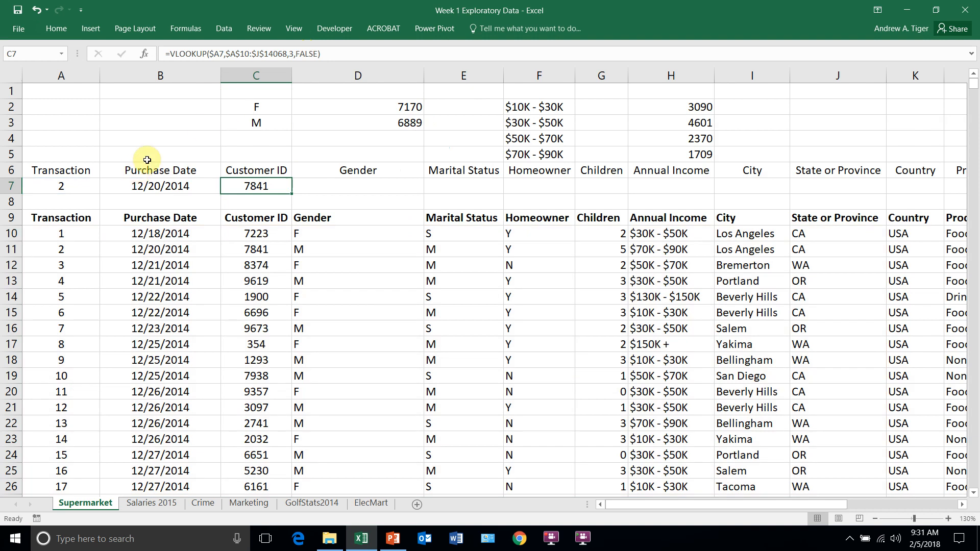
# Step: Enter the column index numbers 2, 3, 4 and 5 in B5:E5 above the lookup headings
pyautogui.click(154, 150)
pyautogui.write('2')
pyautogui.press('Tab')
pyautogui.write('3')
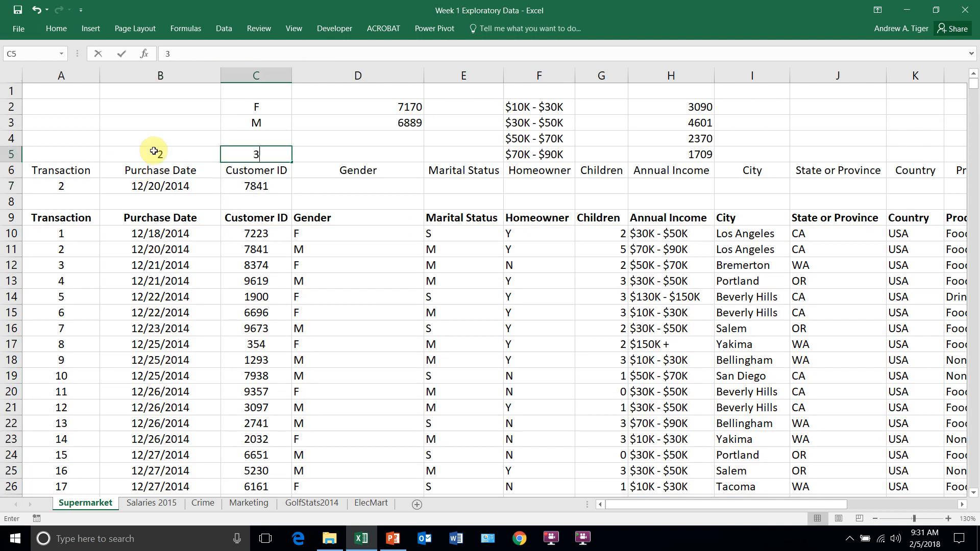
pyautogui.press('Tab')
pyautogui.write('4')
pyautogui.press('Tab')
pyautogui.write('5')
pyautogui.press('Return')
# Step: Replace the fixed column index in the B7 VLOOKUP formula with a reference to B5
pyautogui.click(131, 186)
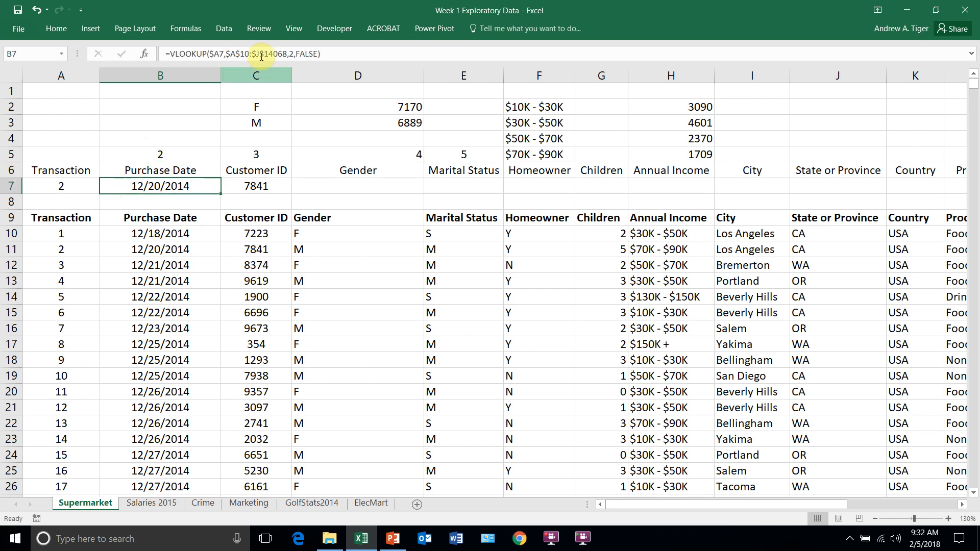
pyautogui.doubleClick(293, 54)
pyautogui.click(189, 154)
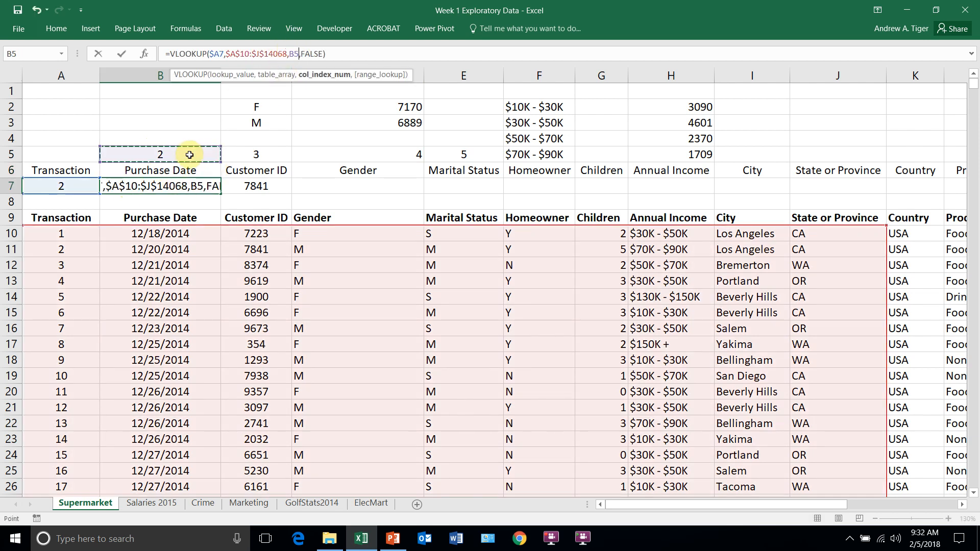
pyautogui.press('Return')
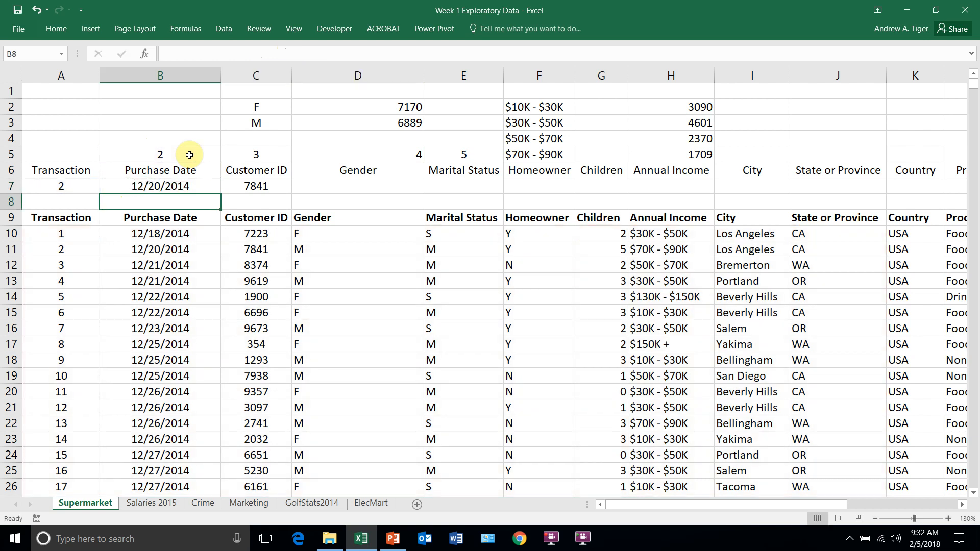
# Step: Fill the B7 lookup formula across C7:E7 and check the Gender and Marital Status lookups against the data
pyautogui.click(143, 186)
pyautogui.moveTo(221, 194); pyautogui.dragTo(457, 173)
pyautogui.click(358, 186)
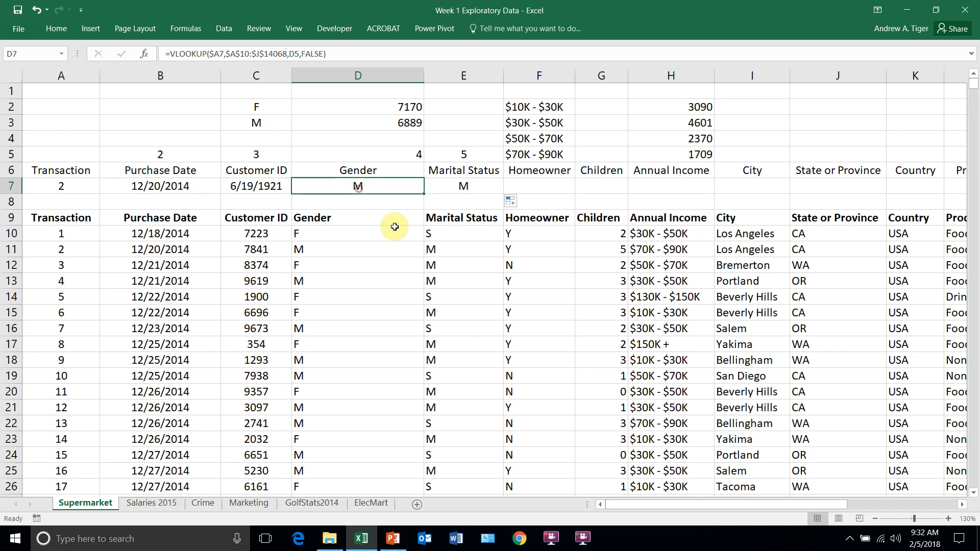
pyautogui.click(329, 236)
pyautogui.click(428, 233)
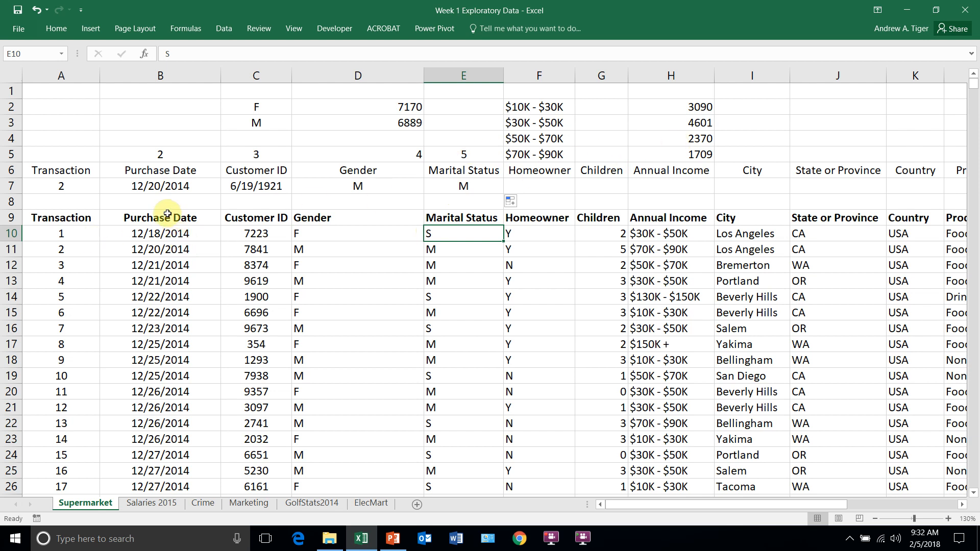
# Step: Test the lookup row by setting the transaction number in A7 to 2476
pyautogui.click(59, 186)
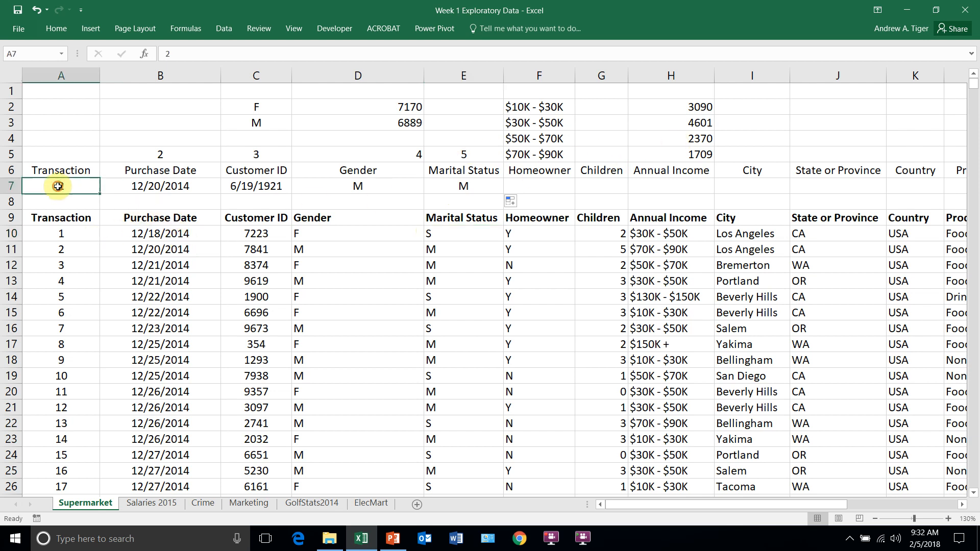
pyautogui.write('2')
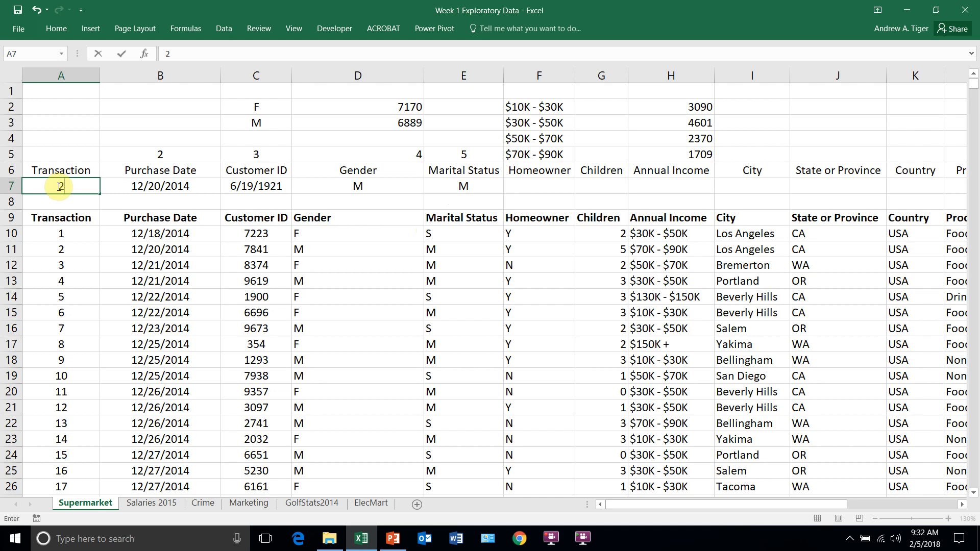
pyautogui.write('476')
pyautogui.press('Return')
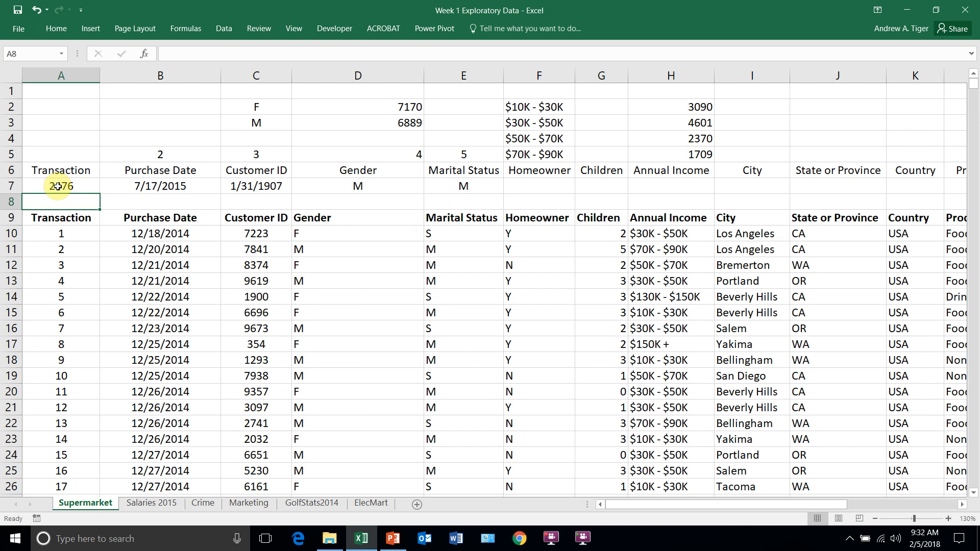
# Step: Check where the transaction list in column A ends and set the lookup transaction number in A7 to 15000
pyautogui.click(95, 339)
pyautogui.hotkey('ctrl', 'Down')
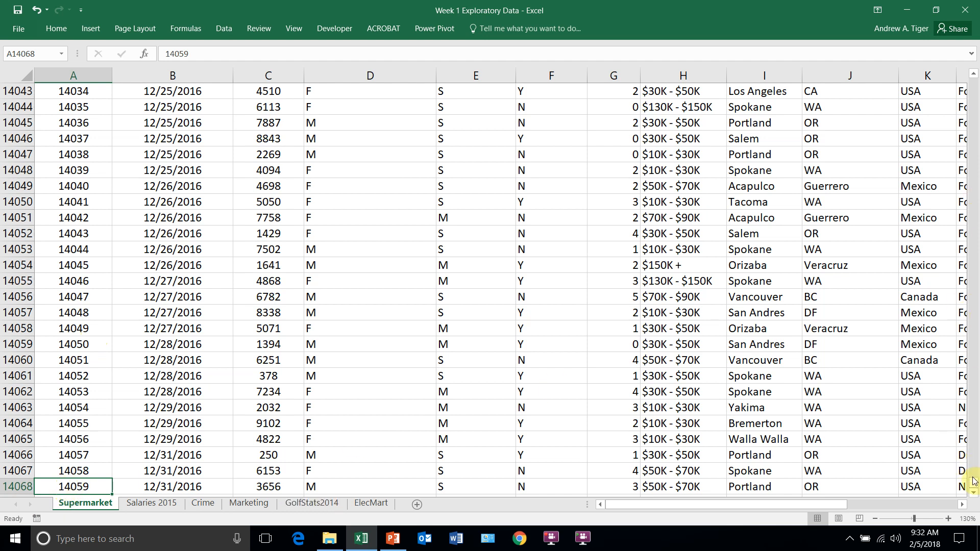
pyautogui.moveTo(973, 487); pyautogui.dragTo(973, 84)
pyautogui.click(58, 187)
pyautogui.write('15000')
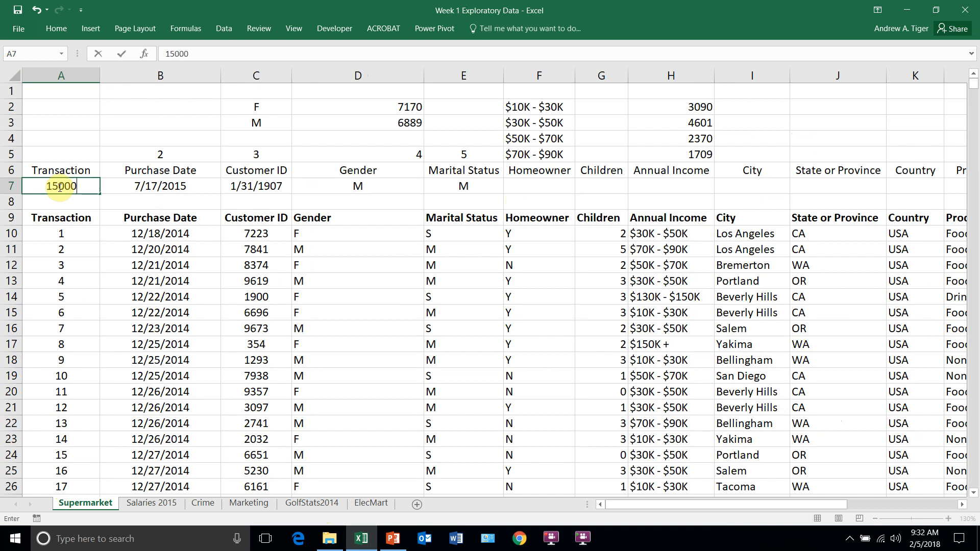
pyautogui.press('Return')
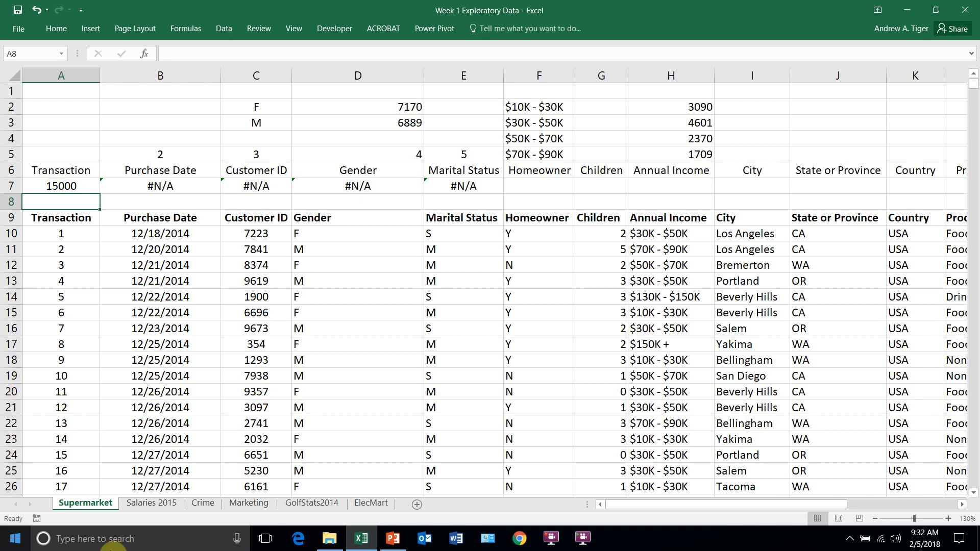
# Step: Review the lookup functions listed on the Week 1 agenda slide in PowerPoint and return to the Excel workbook
pyautogui.click(393, 538)
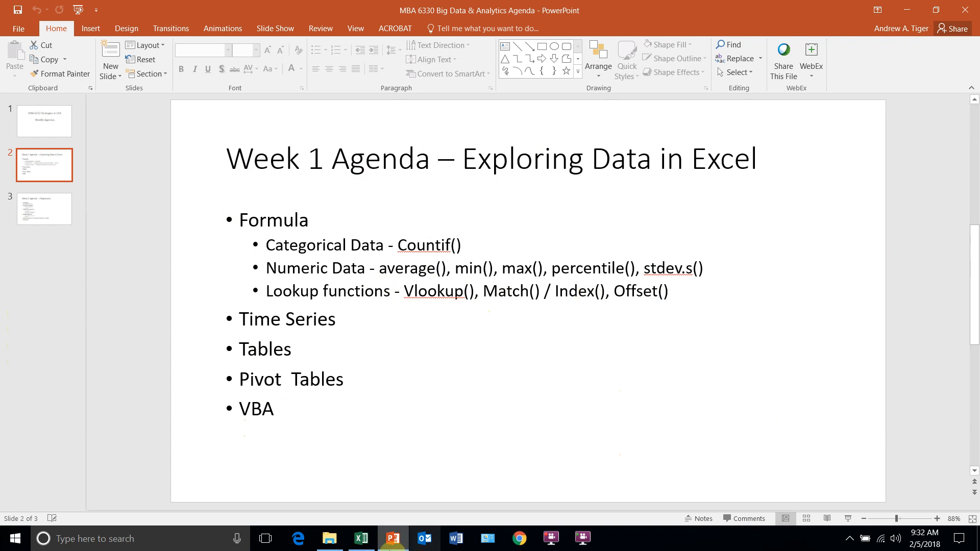
pyautogui.click(362, 542)
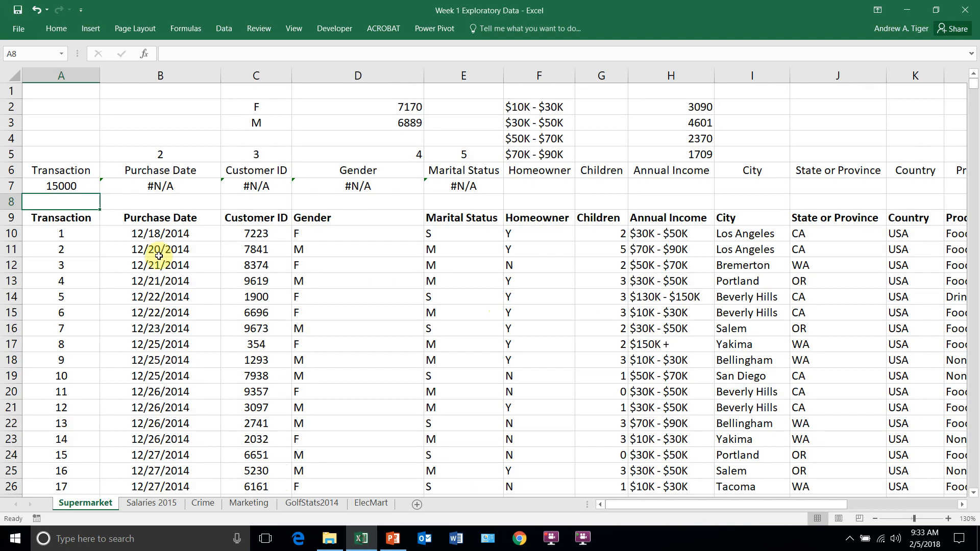
pyautogui.click(175, 202)
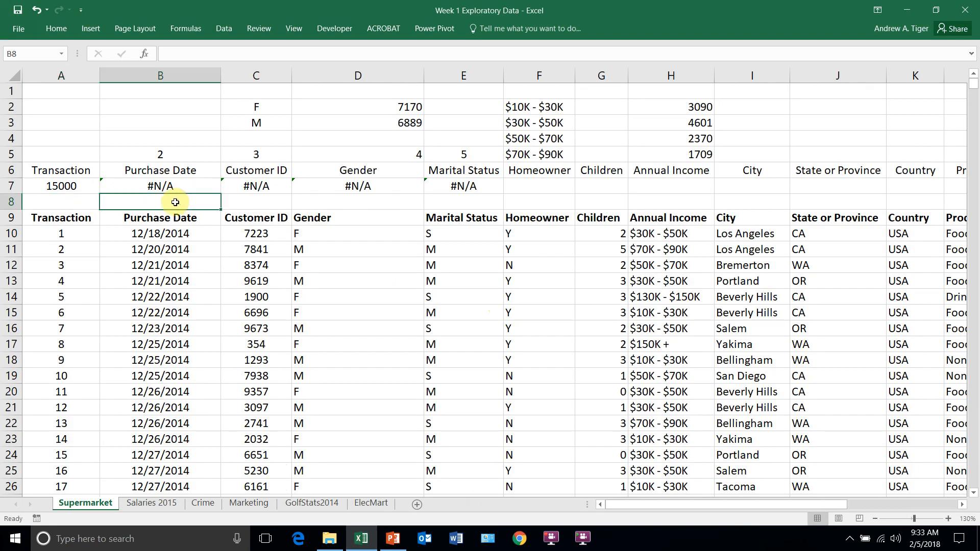
# Step: Link A8 to the transaction number in A7 and set A7 to 2
pyautogui.click(34, 205)
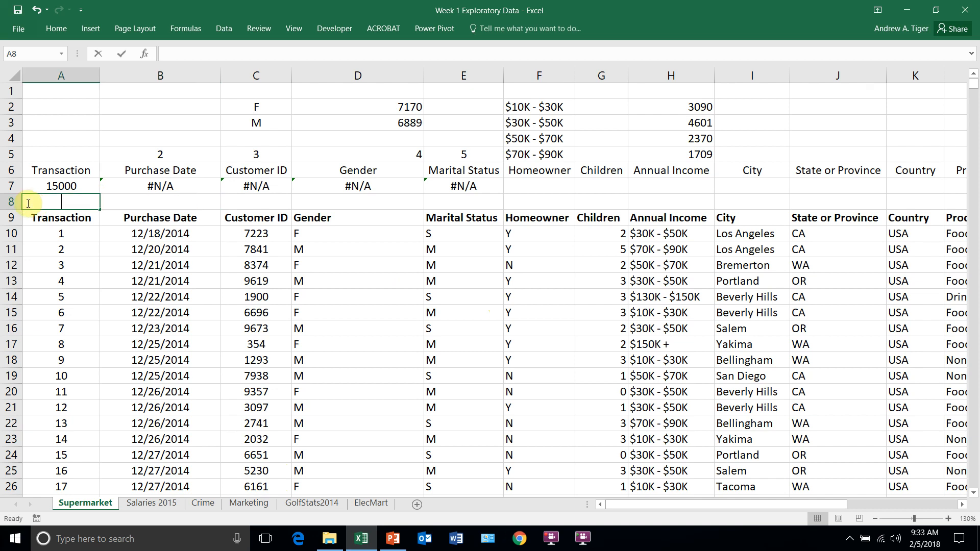
pyautogui.write('=')
pyautogui.click(46, 184)
pyautogui.press('Return')
pyautogui.click(47, 184)
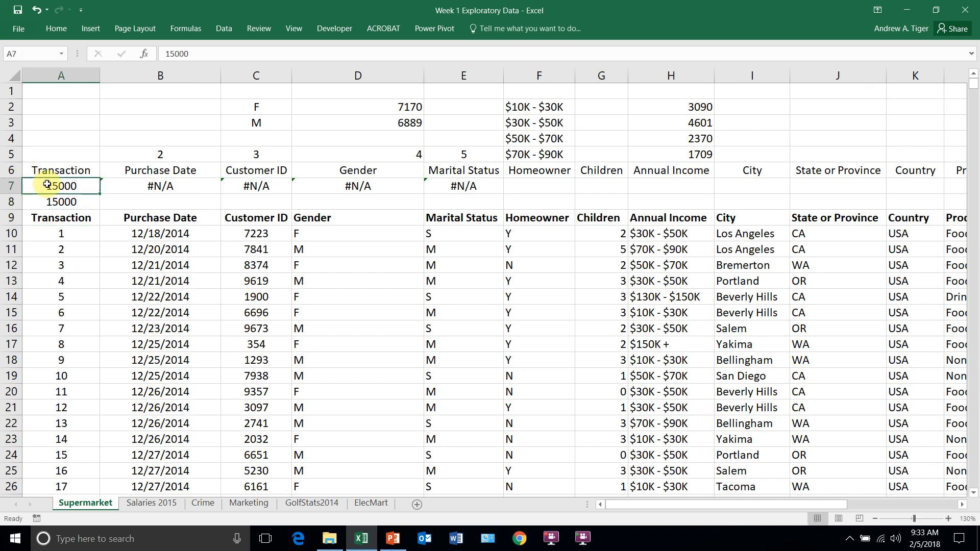
pyautogui.write('2')
pyautogui.press('Return')
# Step: Enter =MATCH(A8,A10:A14068,0) in B8 to find the transaction's exact position in the list
pyautogui.click(150, 200)
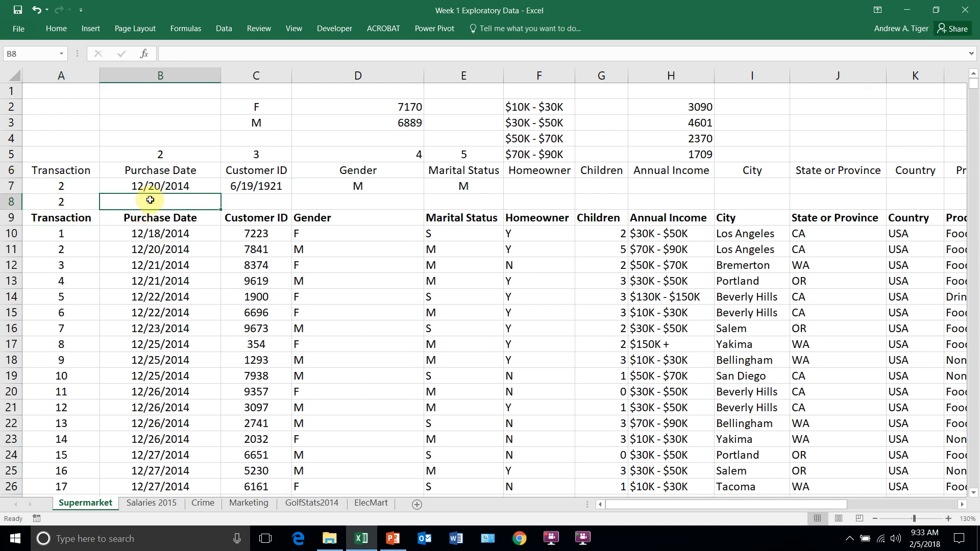
pyautogui.write('=m')
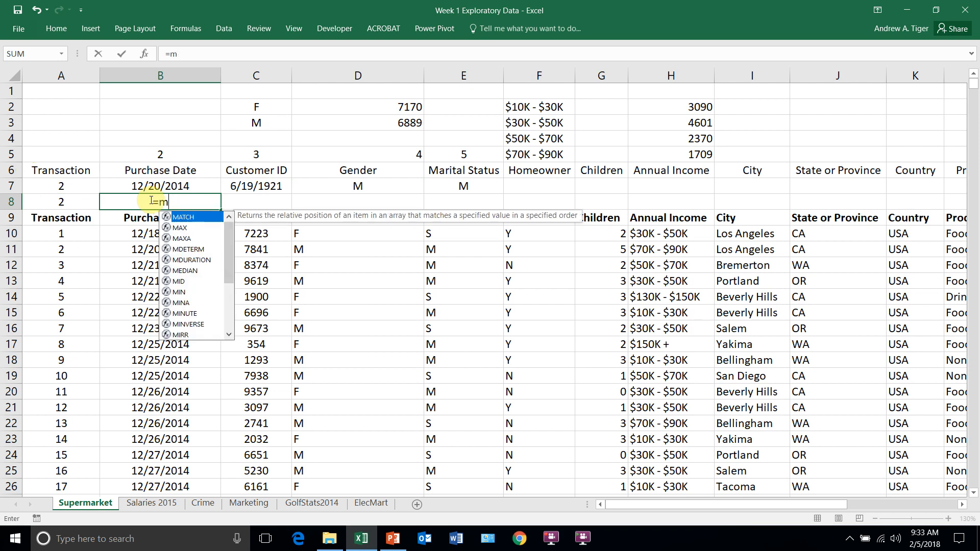
pyautogui.write('atch')
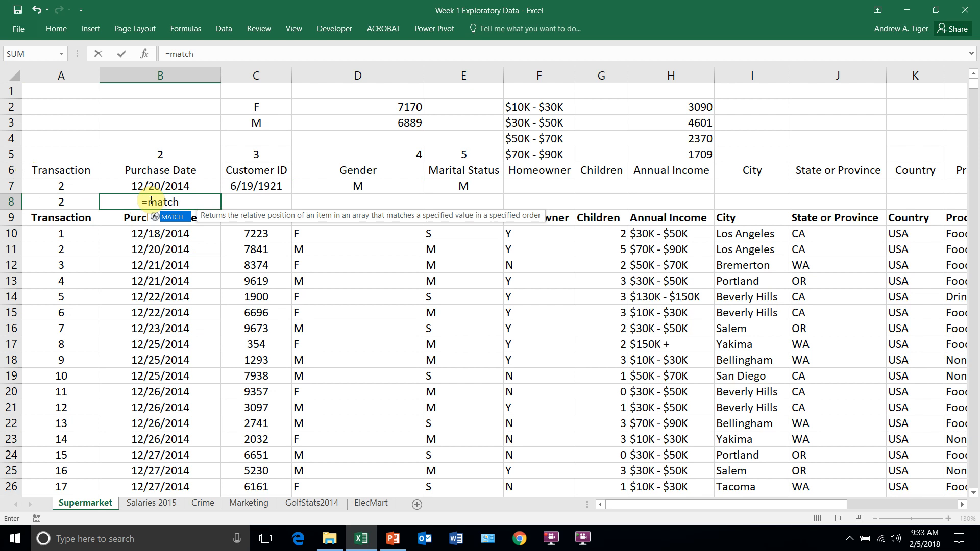
pyautogui.write('(')
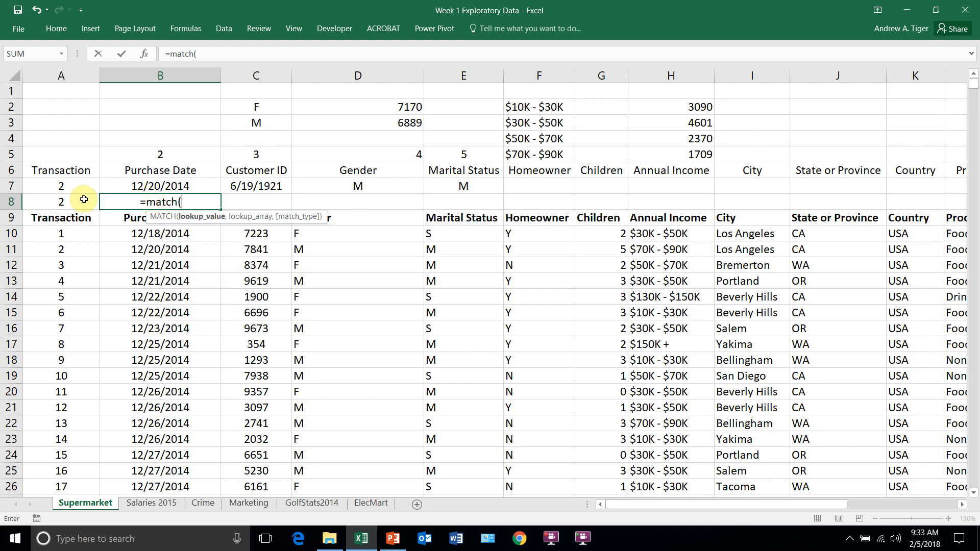
pyautogui.click(82, 200)
pyautogui.write(',')
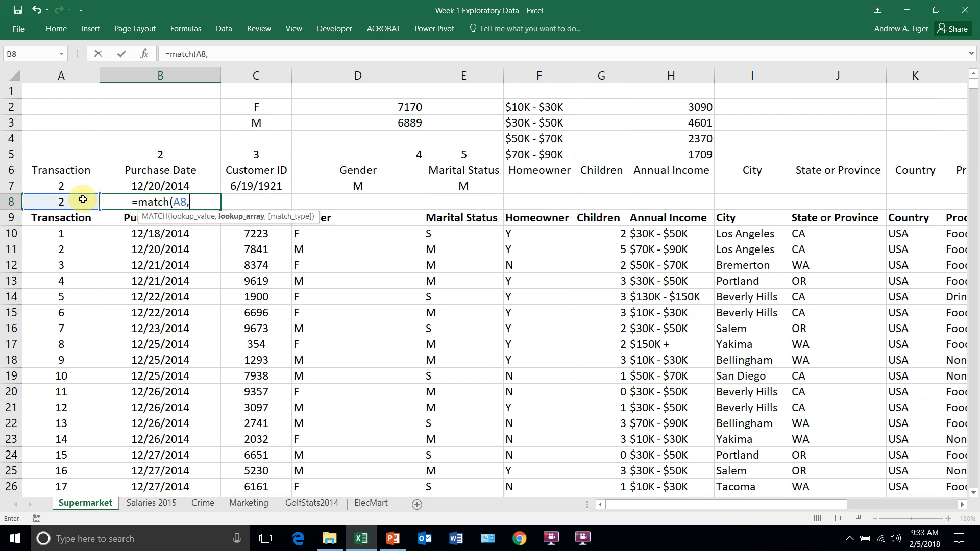
pyautogui.click(83, 230)
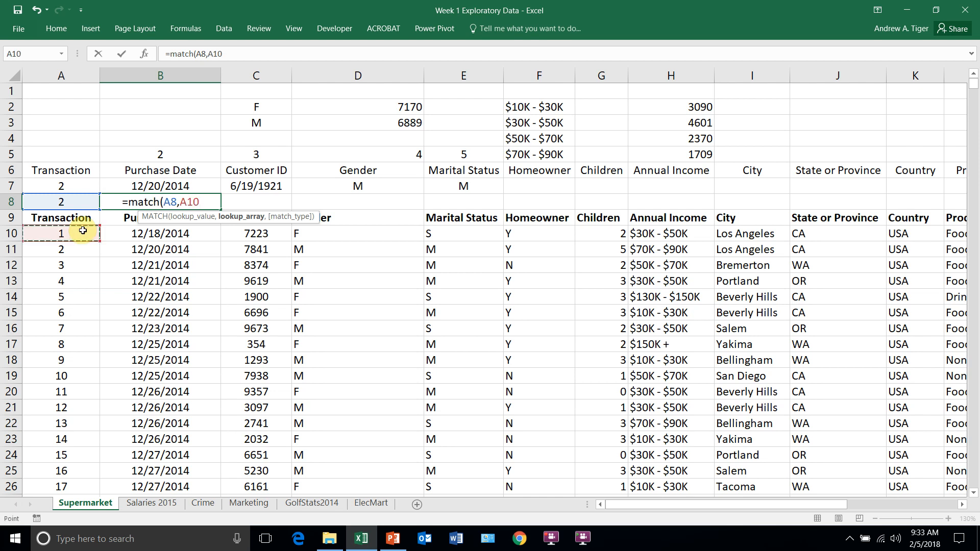
pyautogui.hotkey('ctrl', 'shift', 'Down')
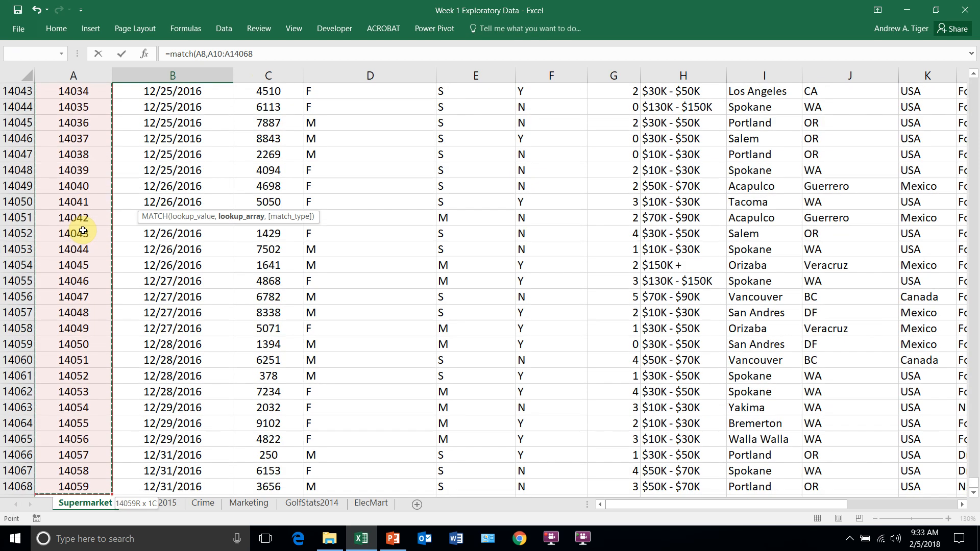
pyautogui.write(',')
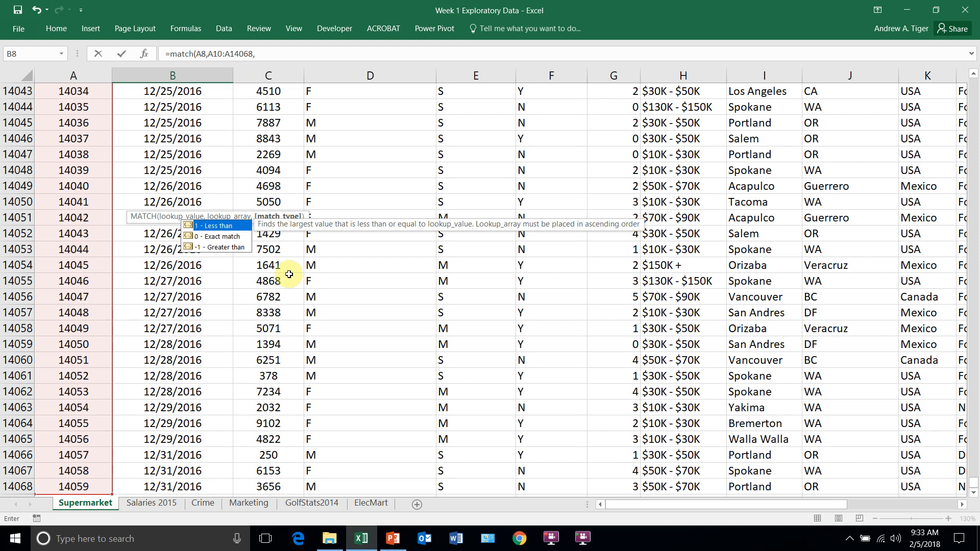
pyautogui.write('0)')
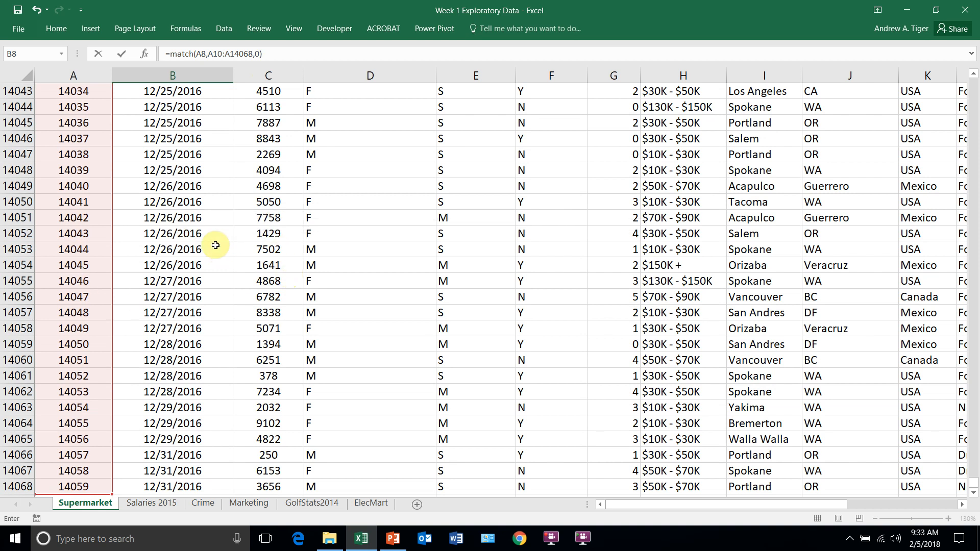
pyautogui.press('Return')
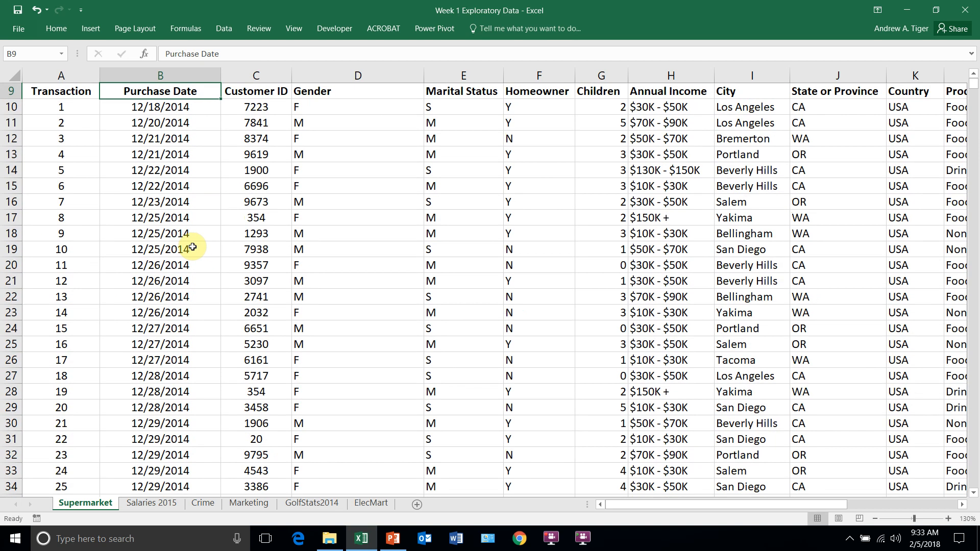
# Step: Check the B8 MATCH formula against its A8 input and test it by setting A8 to 1000
pyautogui.click(152, 205)
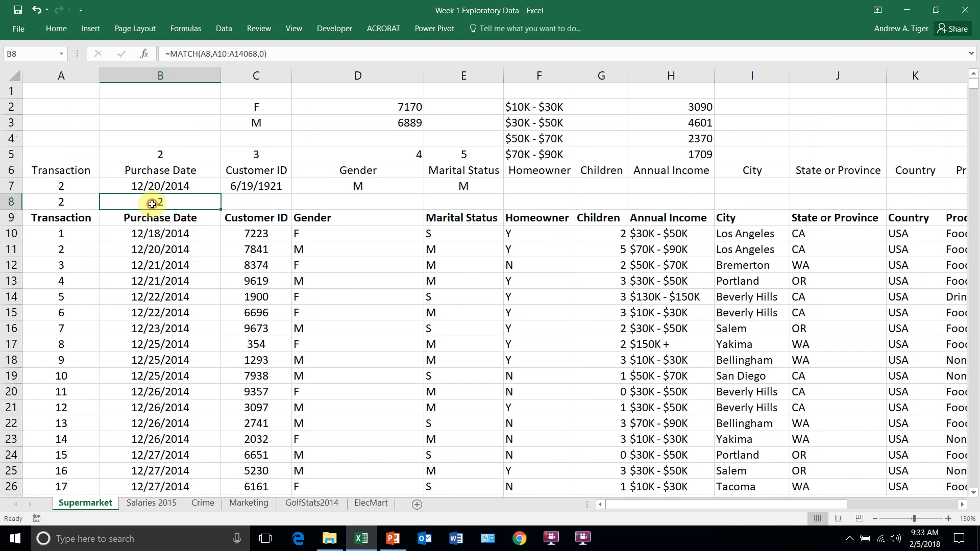
pyautogui.click(86, 200)
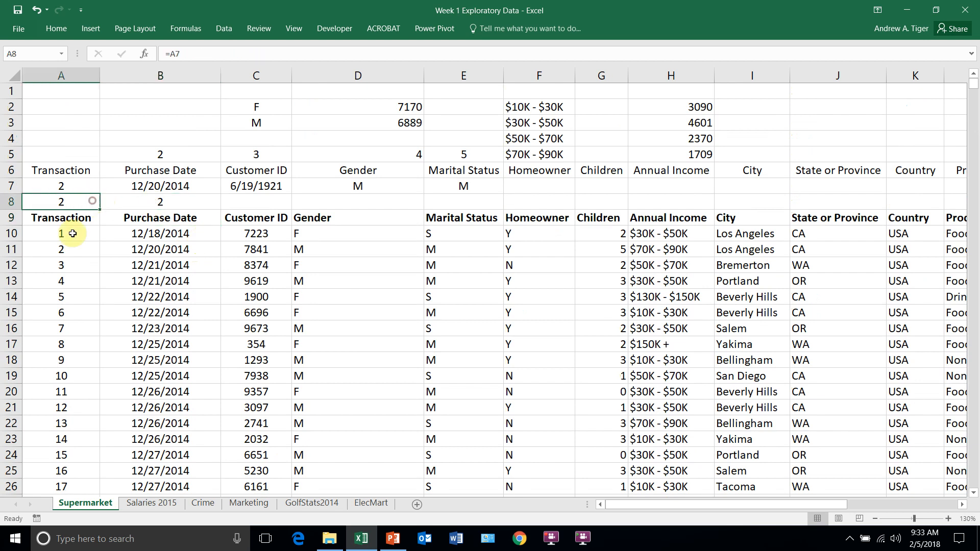
pyautogui.click(180, 201)
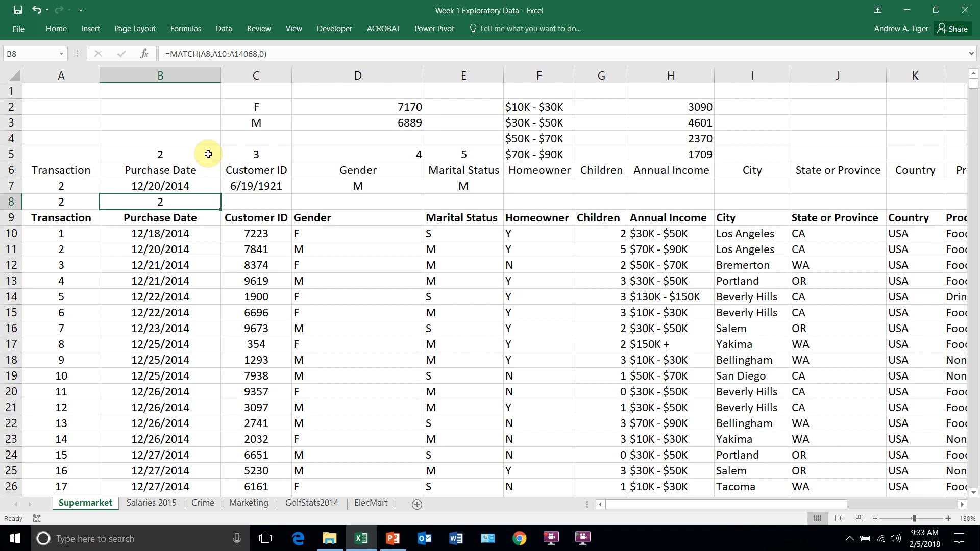
pyautogui.click(86, 201)
pyautogui.write('1000')
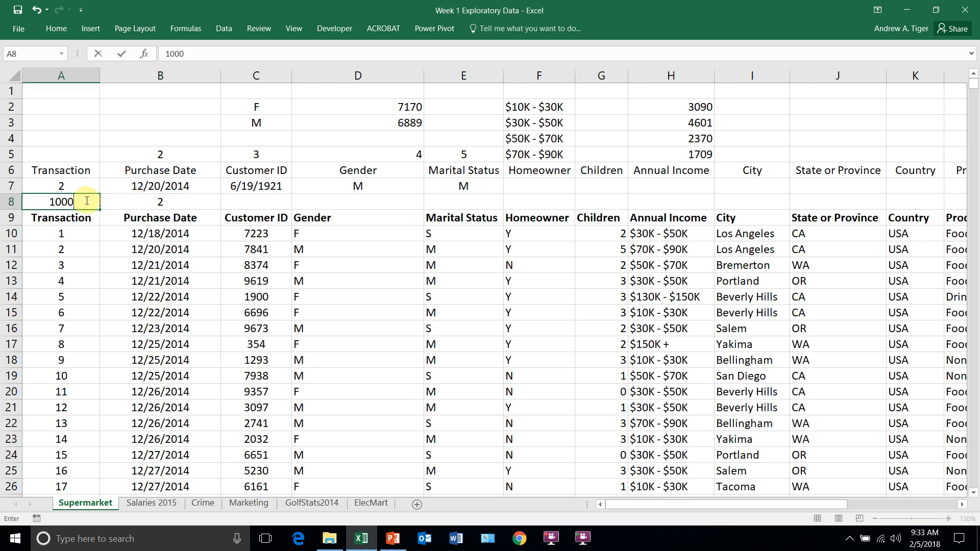
pyautogui.press('Return')
pyautogui.click(151, 204)
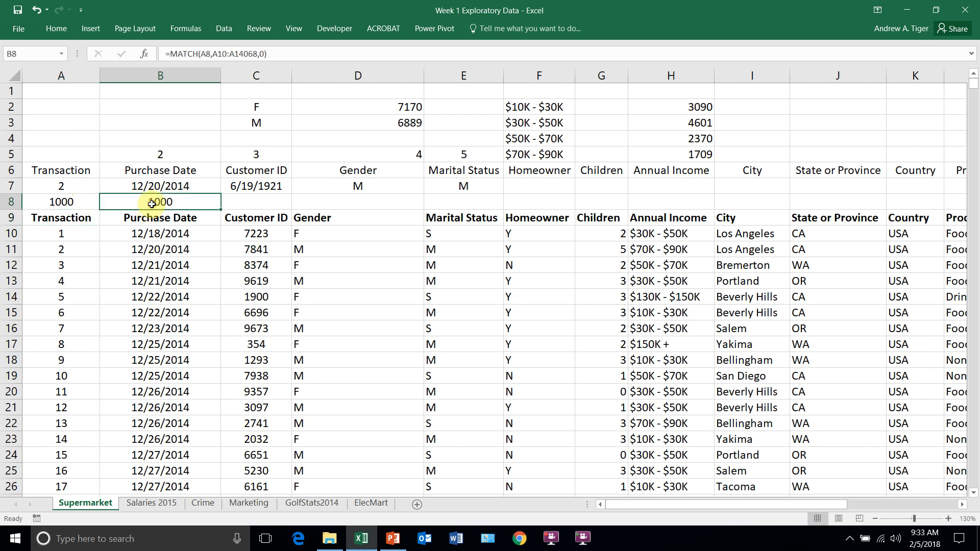
# Step: Compare the lookup value in A8 and the start of the transaction list with the MATCH result in B8
pyautogui.click(65, 202)
pyautogui.moveTo(60, 234); pyautogui.dragTo(27, 348)
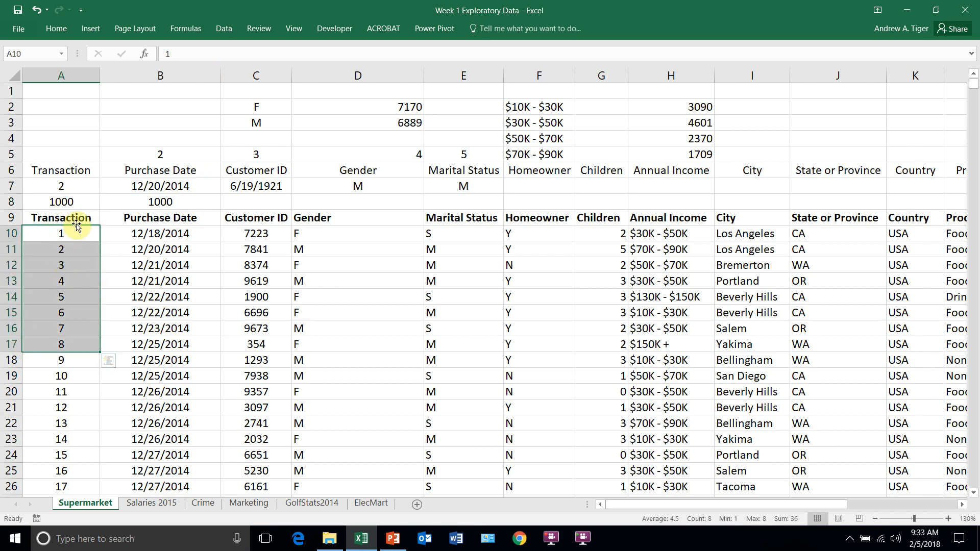
pyautogui.click(129, 204)
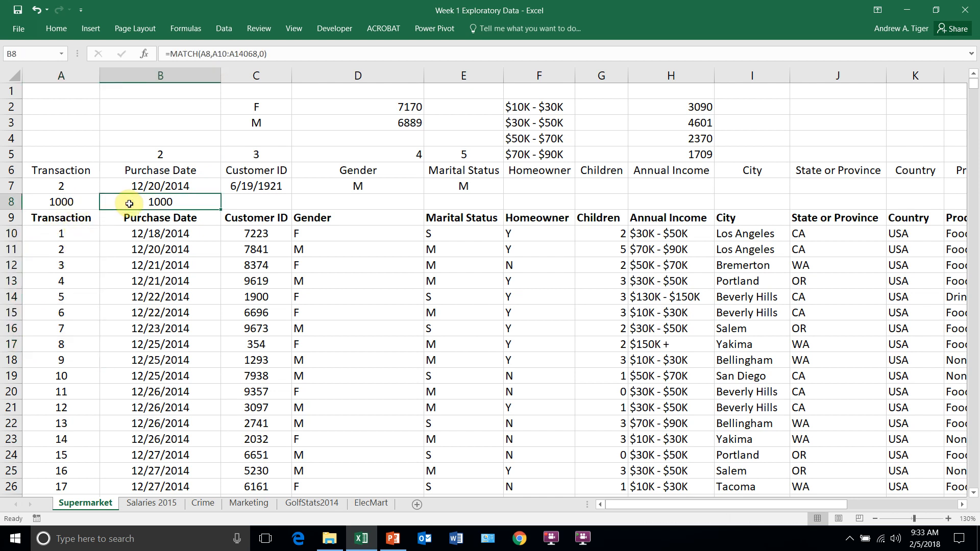
pyautogui.click(60, 186)
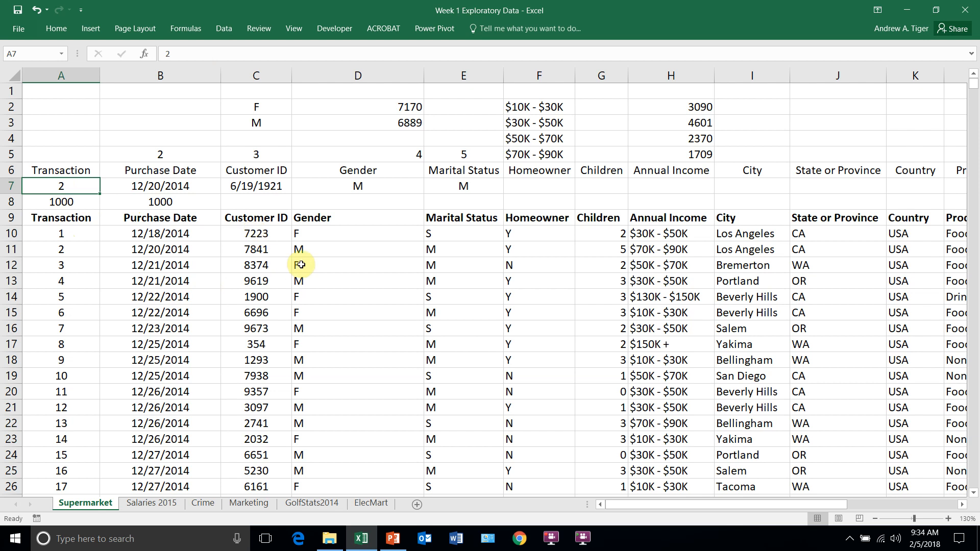
pyautogui.click(145, 202)
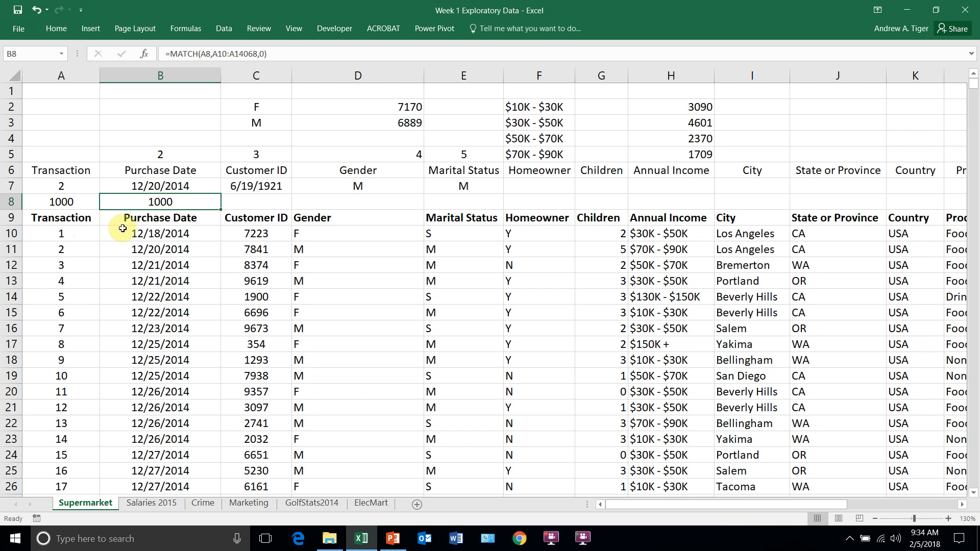
# Step: Wrap the MATCH formula in B8 in an INDEX function with the purchase dates B10:B14068 as its array
pyautogui.click(171, 54)
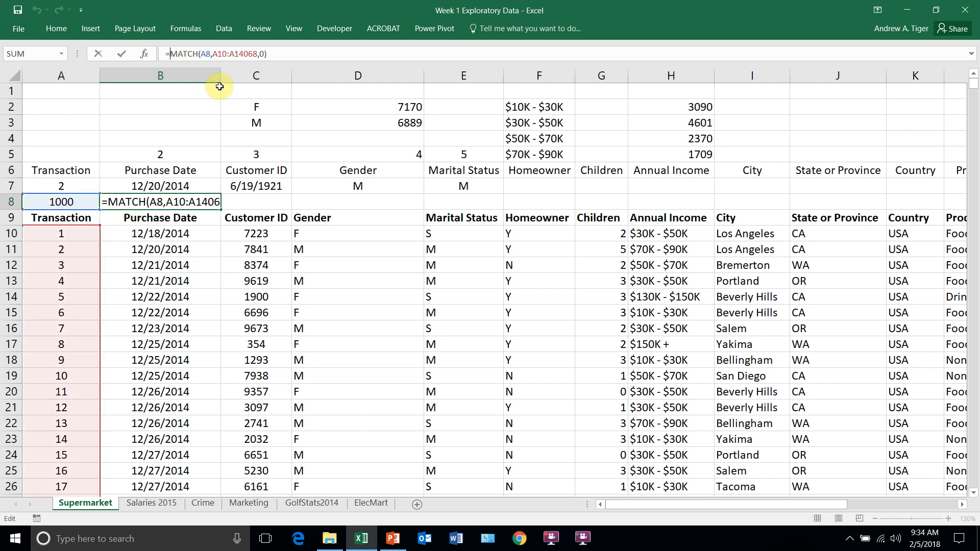
pyautogui.write('index')
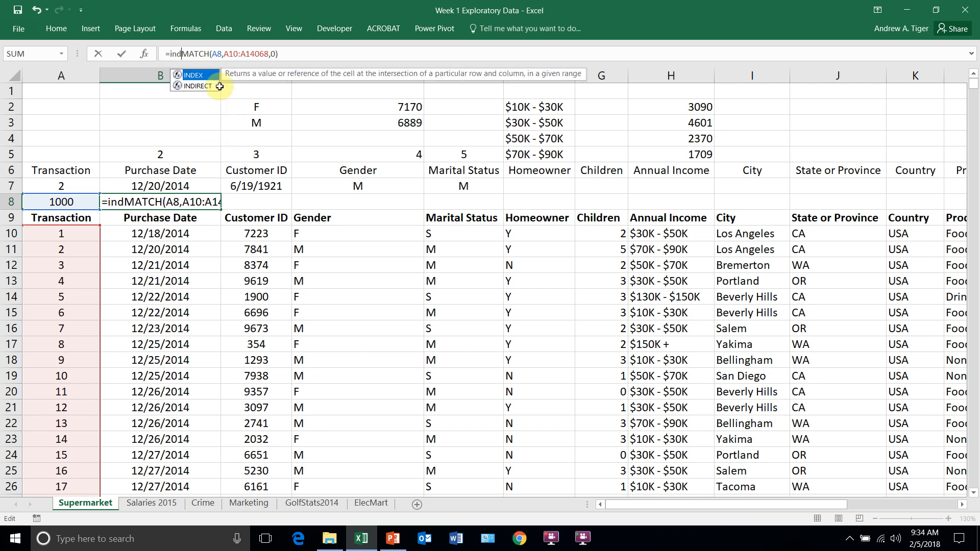
pyautogui.write('(')
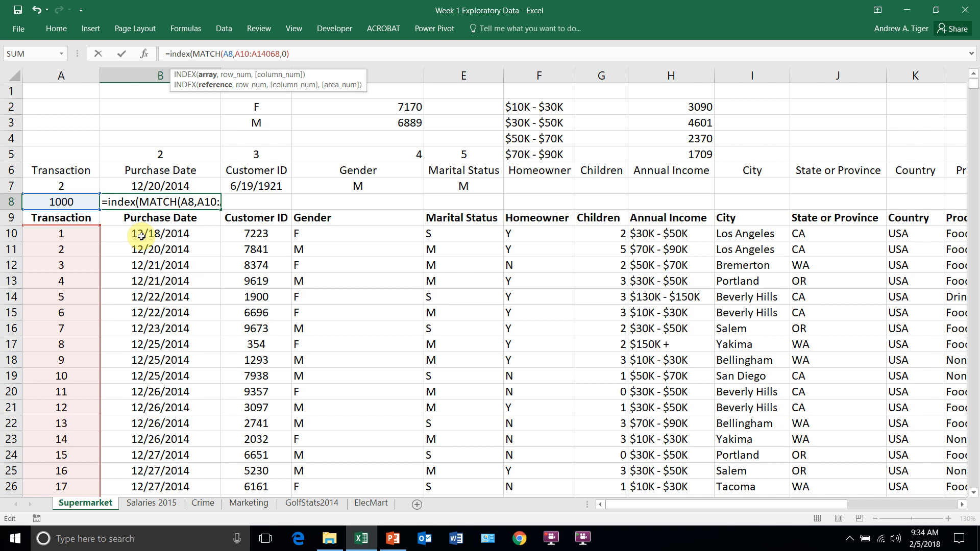
pyautogui.hotkey('shift', 'End')
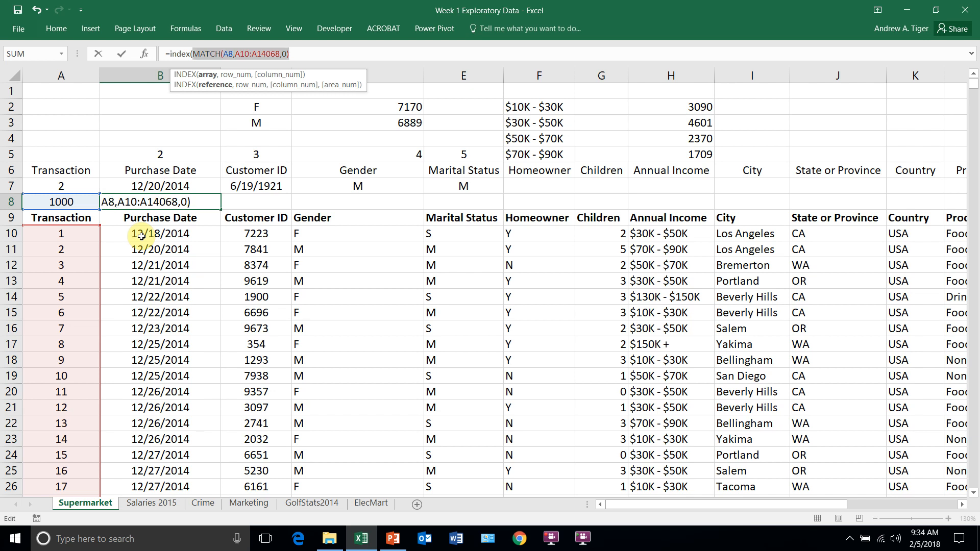
pyautogui.click(196, 52)
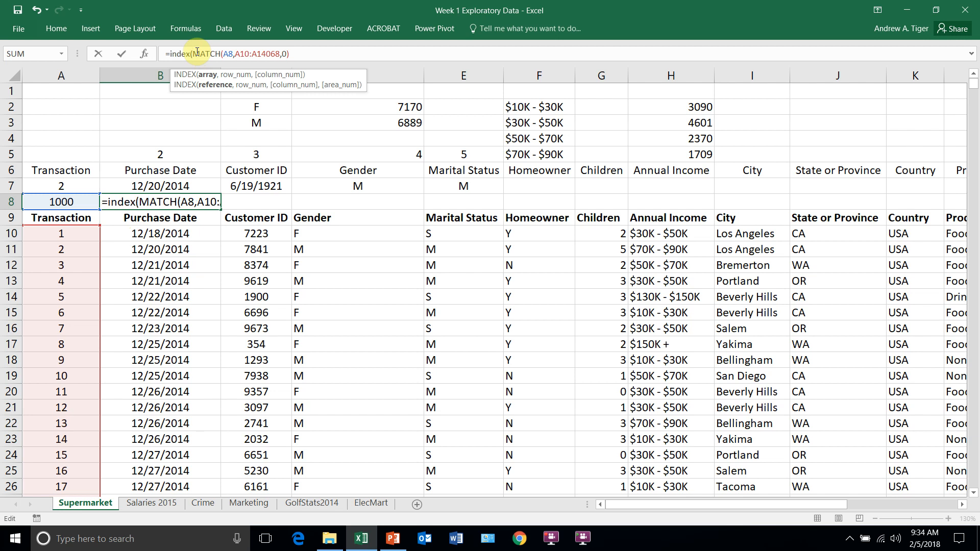
pyautogui.hotkey('shift', 'End')
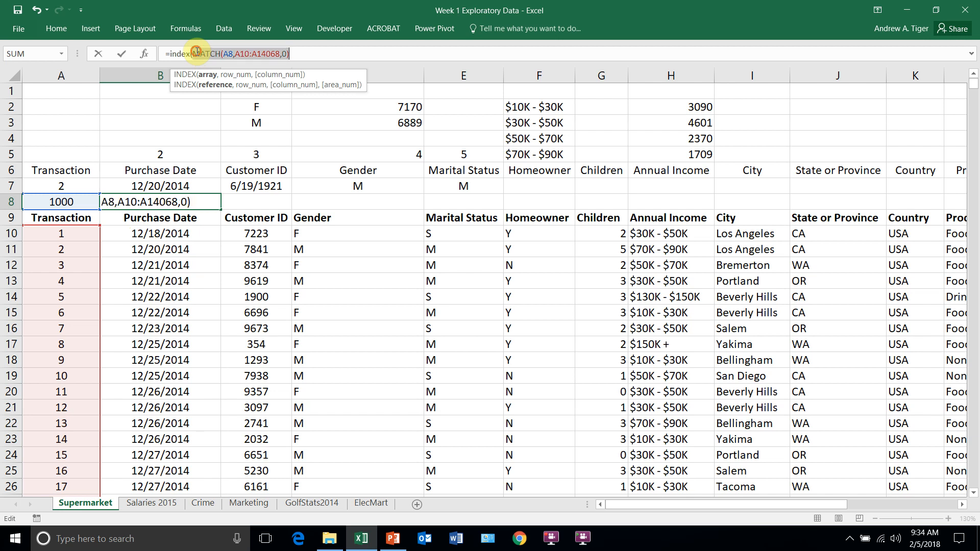
pyautogui.click(195, 231)
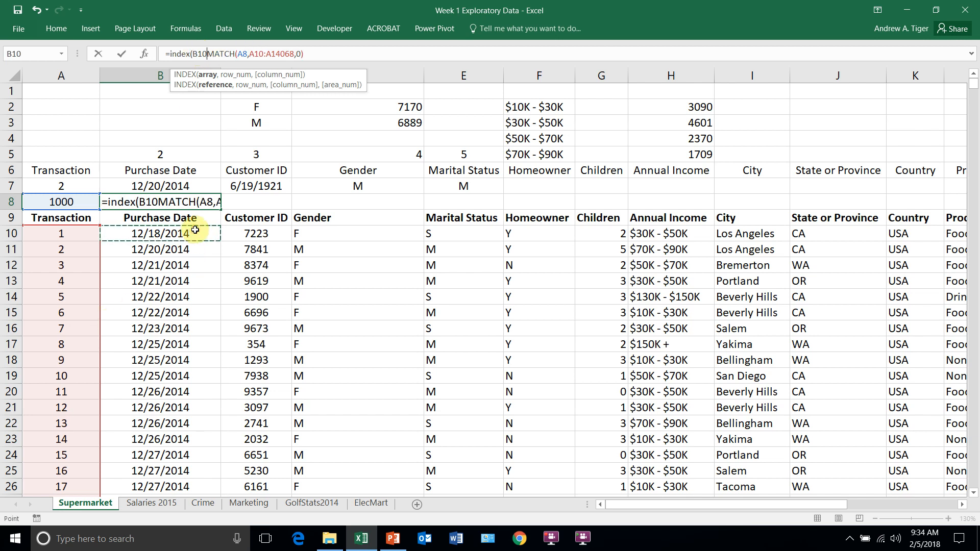
pyautogui.hotkey('ctrl', 'shift', 'Down')
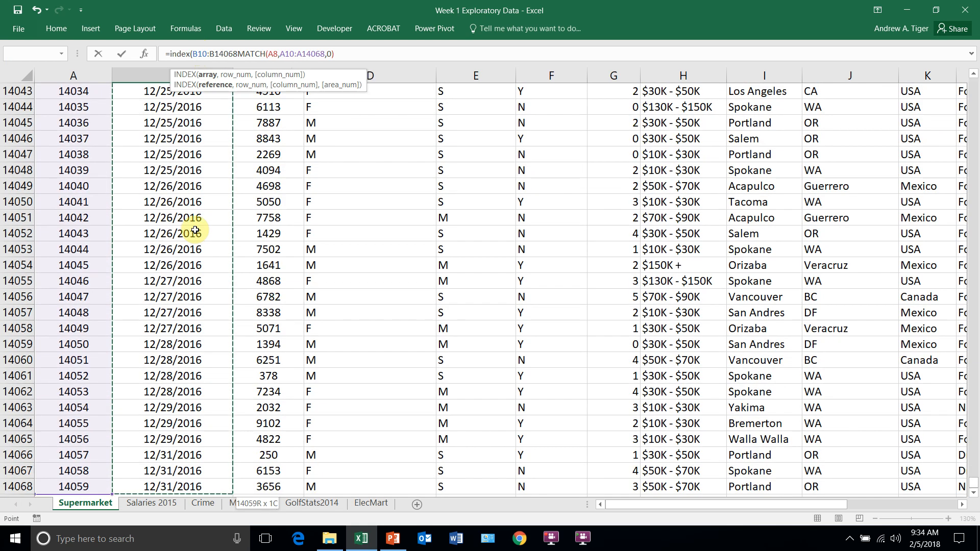
pyautogui.write(',')
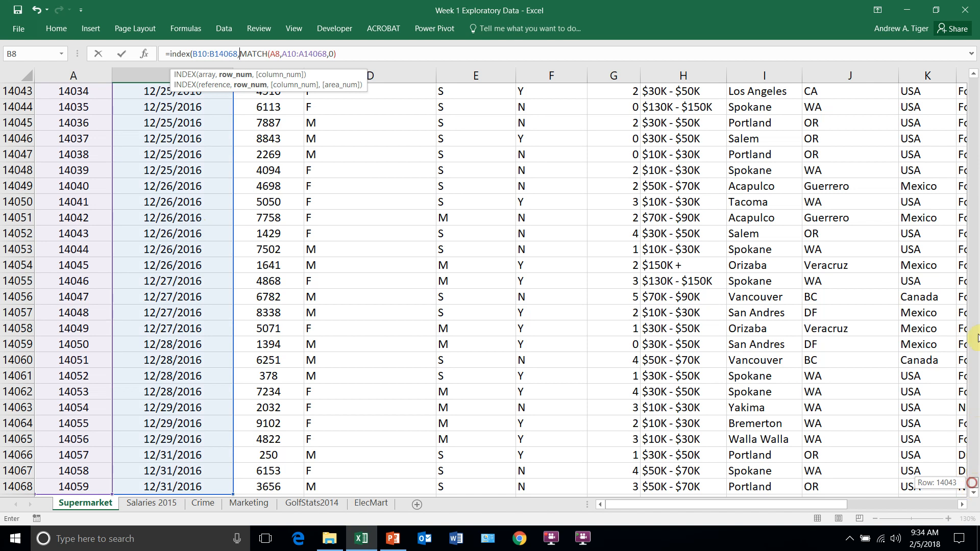
# Step: Complete B8 as =INDEX(B10:B14068,MATCH(A8,A10:A14068,0)), leaving out the optional column number
pyautogui.moveTo(971, 482); pyautogui.dragTo(973, 85)
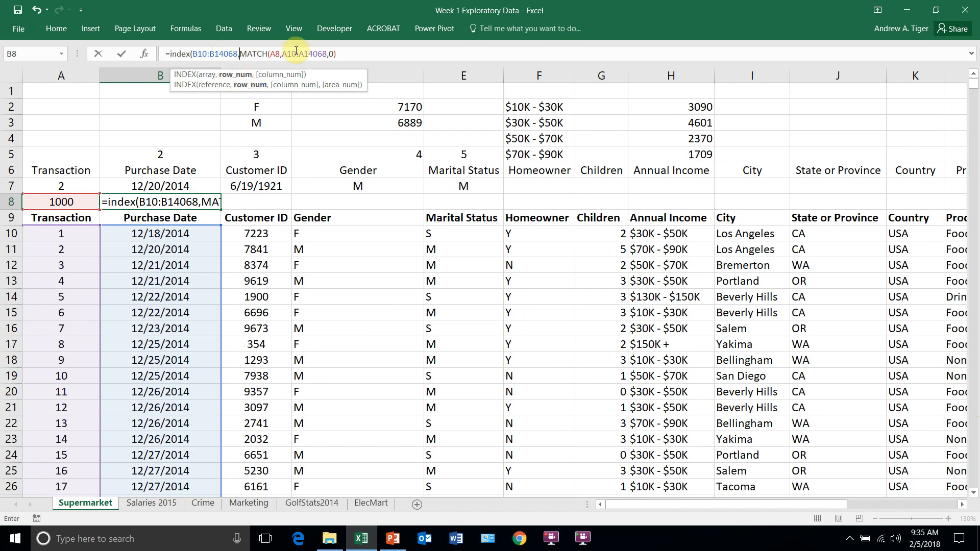
pyautogui.click(348, 56)
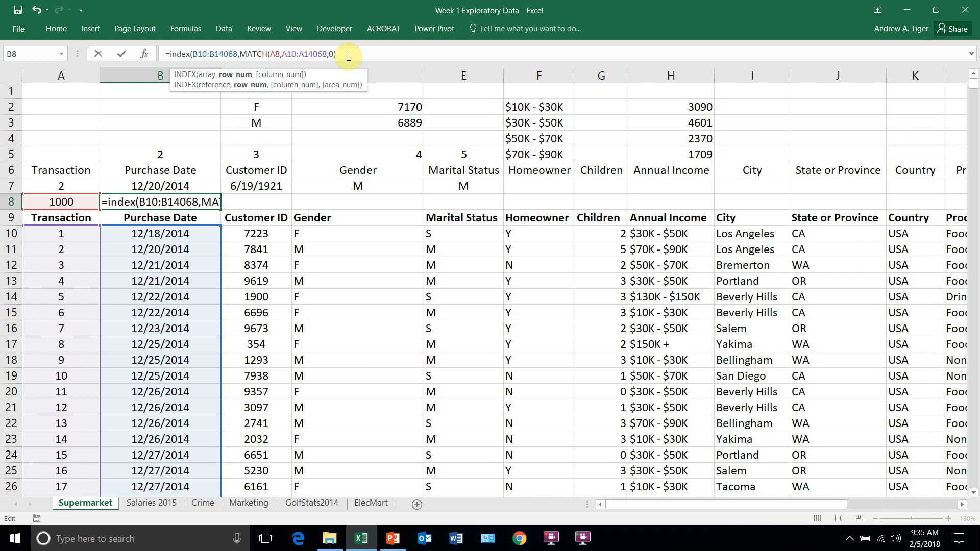
pyautogui.write(',')
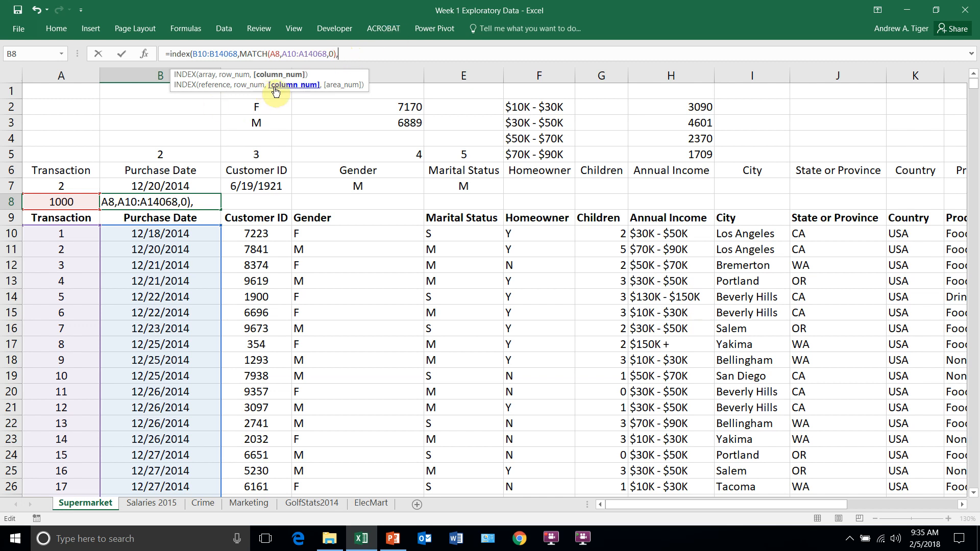
pyautogui.press('BackSpace')
pyautogui.write(')')
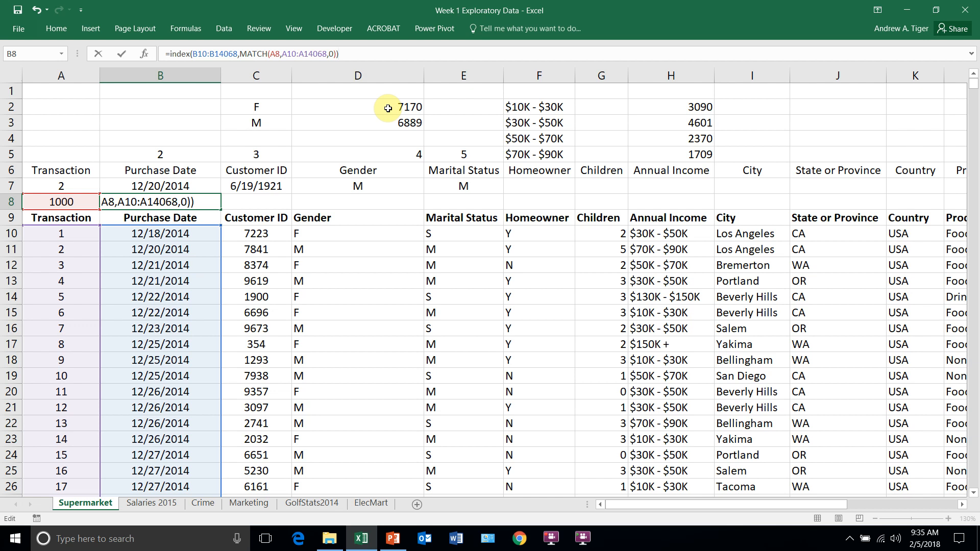
pyautogui.press('Return')
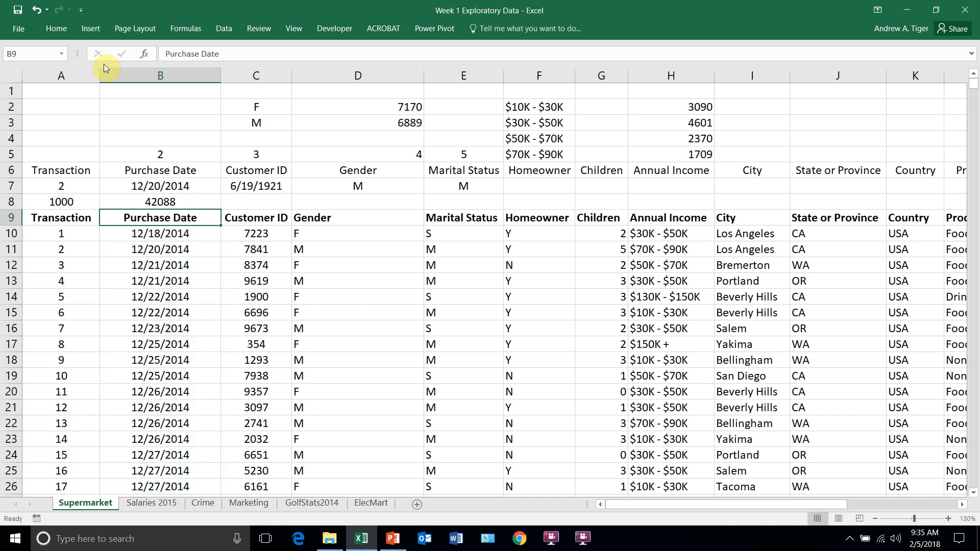
# Step: Set the transaction number in A8 to 2 to test the INDEX/MATCH formula
pyautogui.click(61, 203)
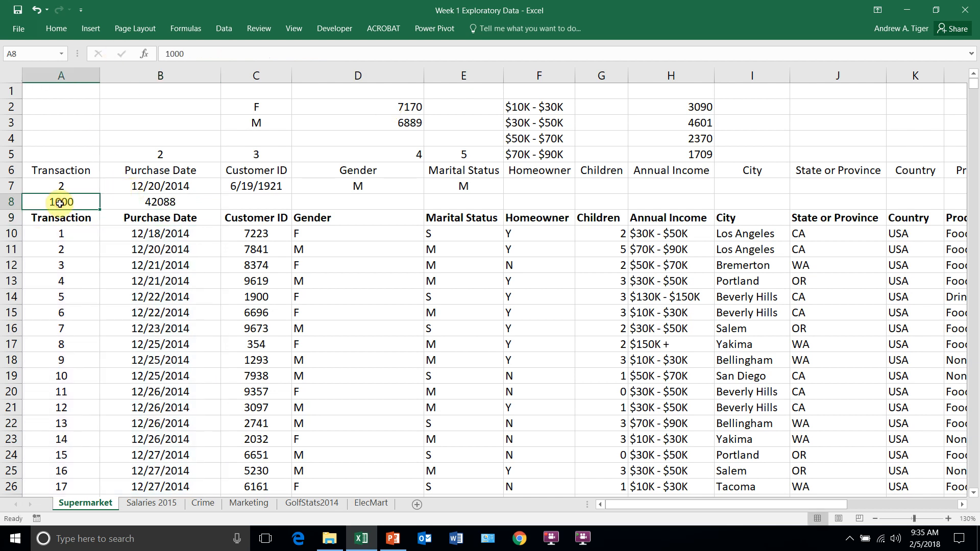
pyautogui.write('2')
pyautogui.press('Return')
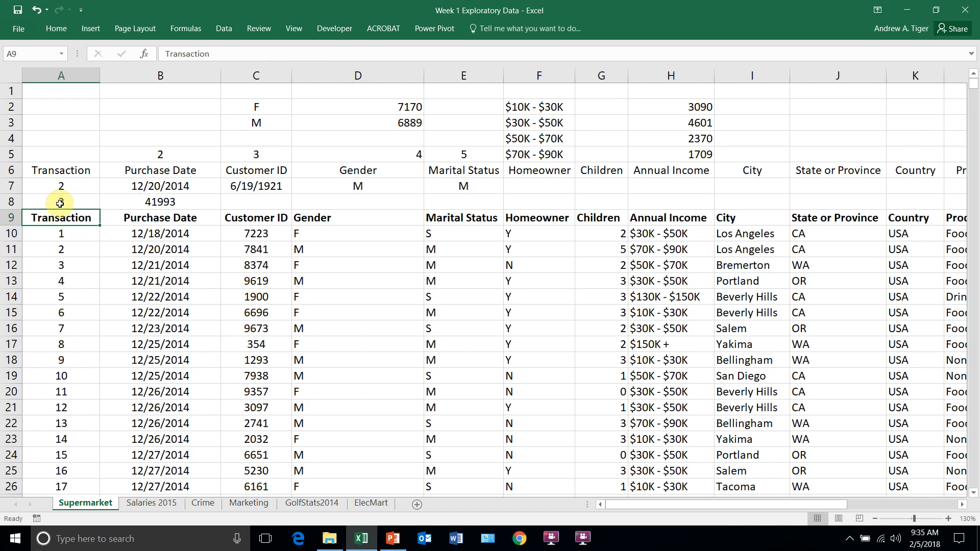
# Step: Format the INDEX/MATCH result in B8 as Short Date
pyautogui.click(132, 205)
pyautogui.click(66, 27)
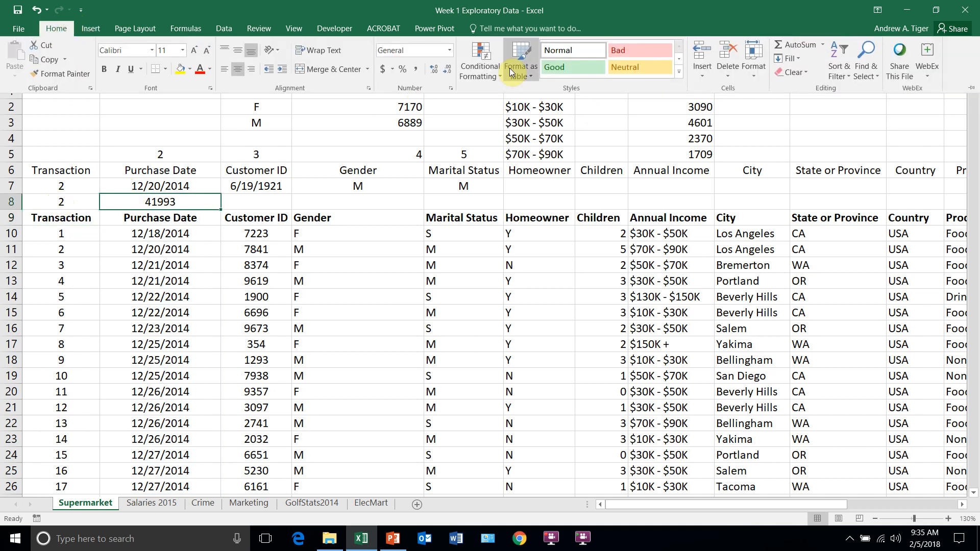
pyautogui.click(449, 49)
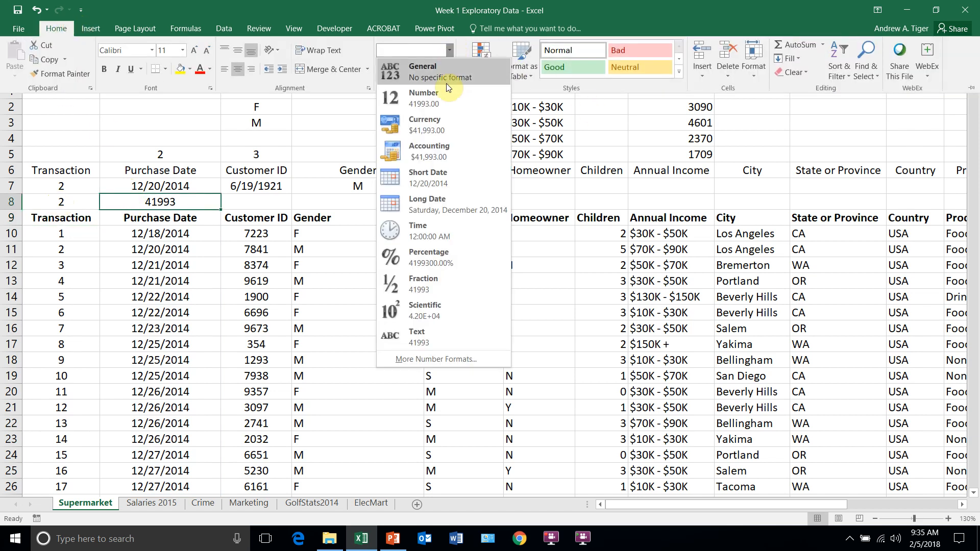
pyautogui.click(428, 177)
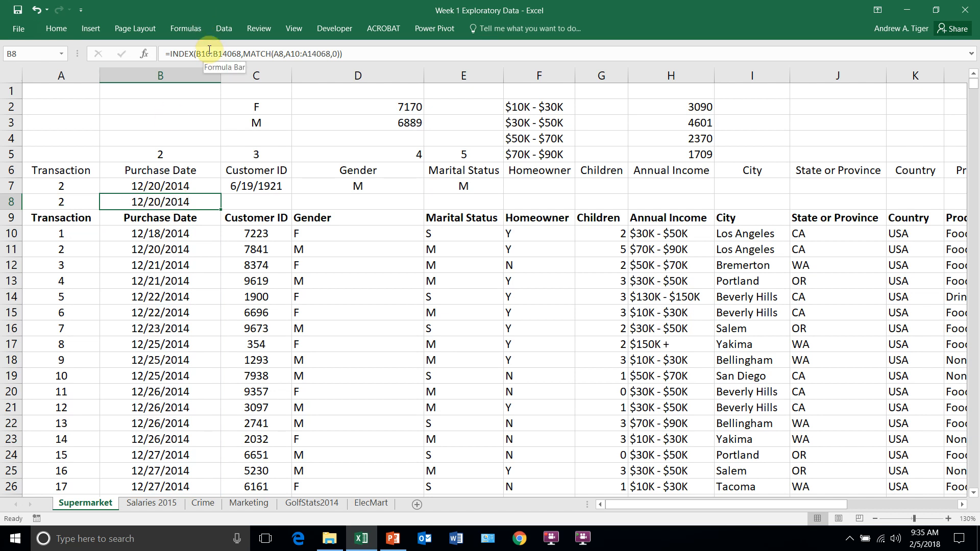
# Step: Compare the VLOOKUP formula in B7 with INDEX/MATCH, examining its dependence on the column numbers in row 5
pyautogui.click(131, 187)
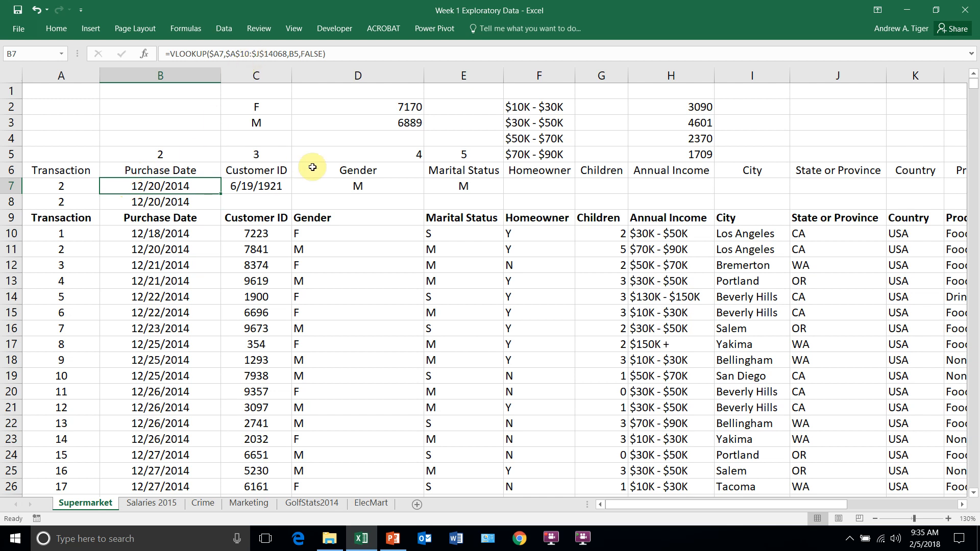
pyautogui.click(321, 71)
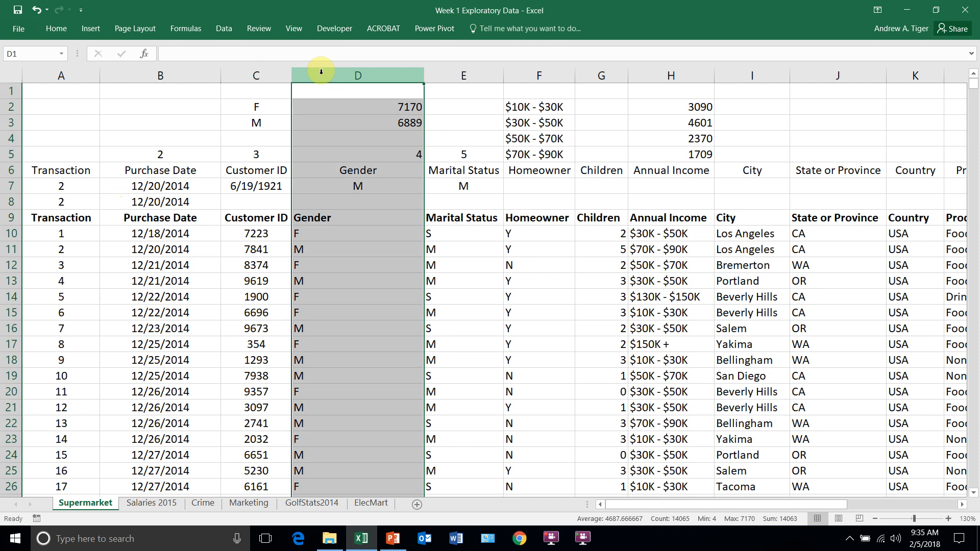
pyautogui.click(237, 154)
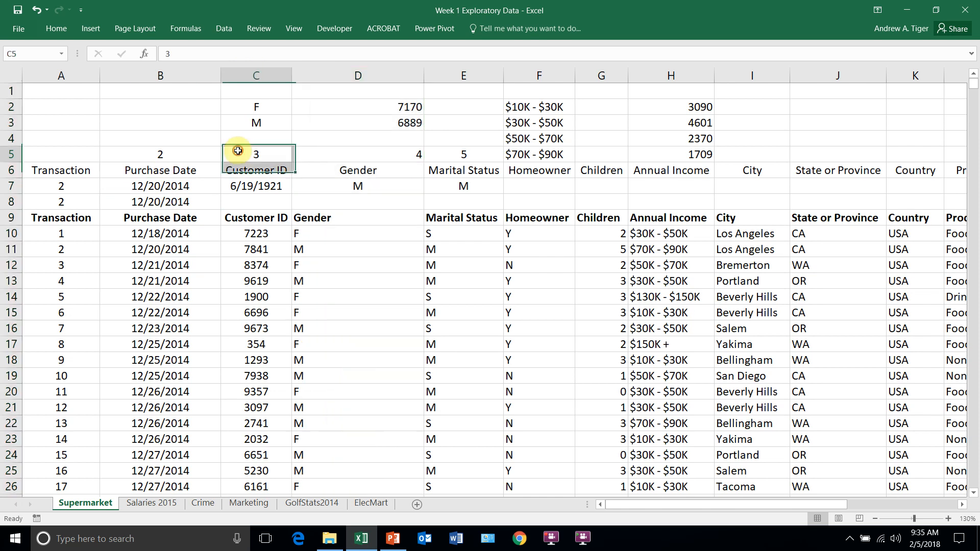
pyautogui.click(378, 153)
pyautogui.moveTo(333, 154); pyautogui.dragTo(440, 154)
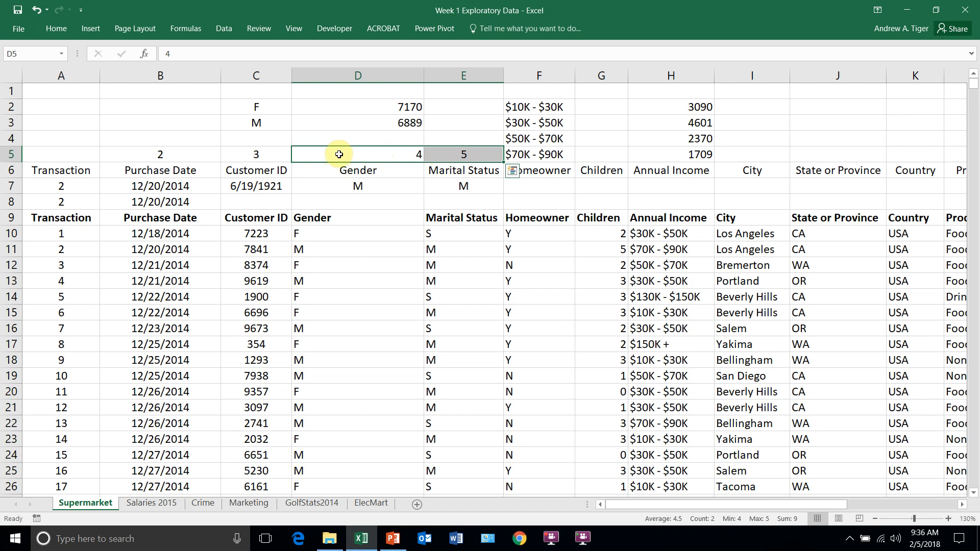
# Step: Lock the column references in B8's MATCH part as $A8 and $A10:$A14068, leaving the INDEX range B10:B14068 relative
pyautogui.click(157, 202)
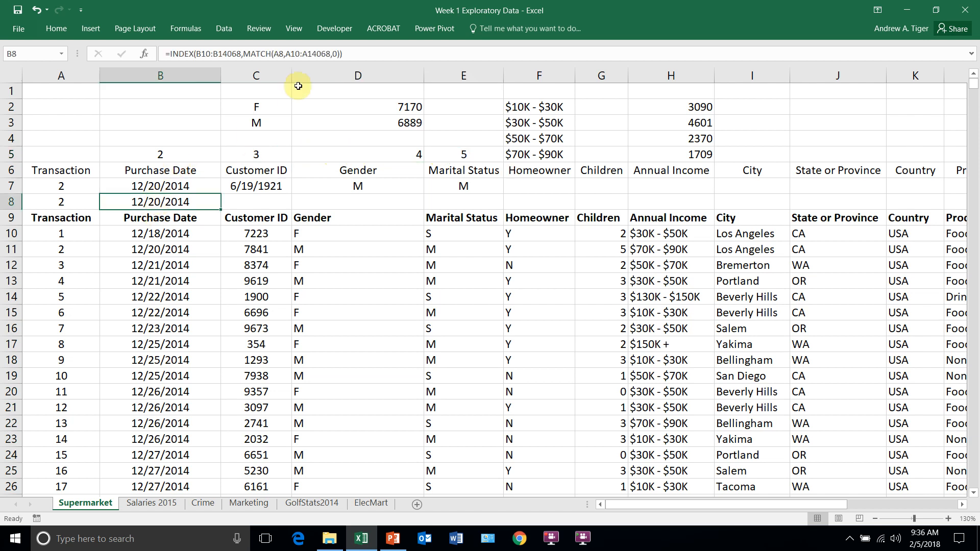
pyautogui.click(281, 54)
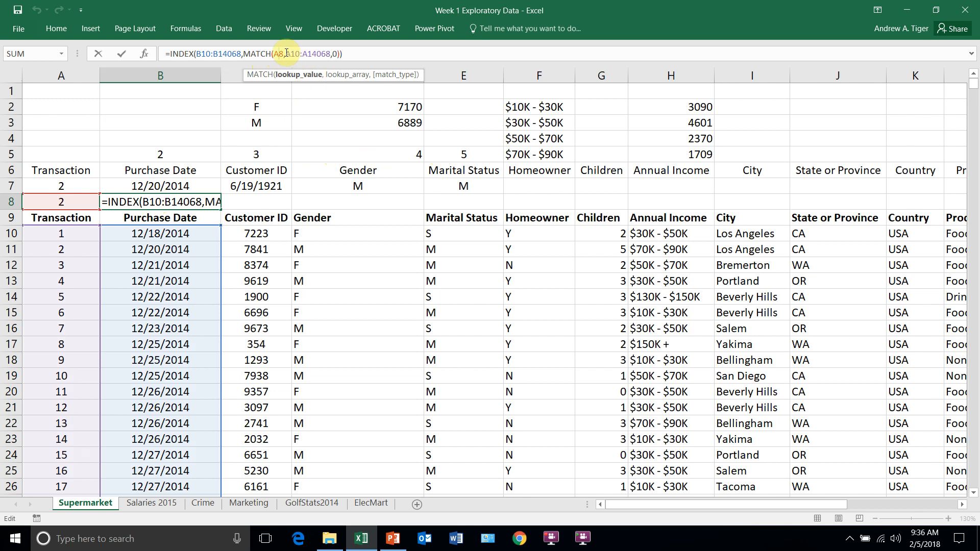
pyautogui.click(274, 55)
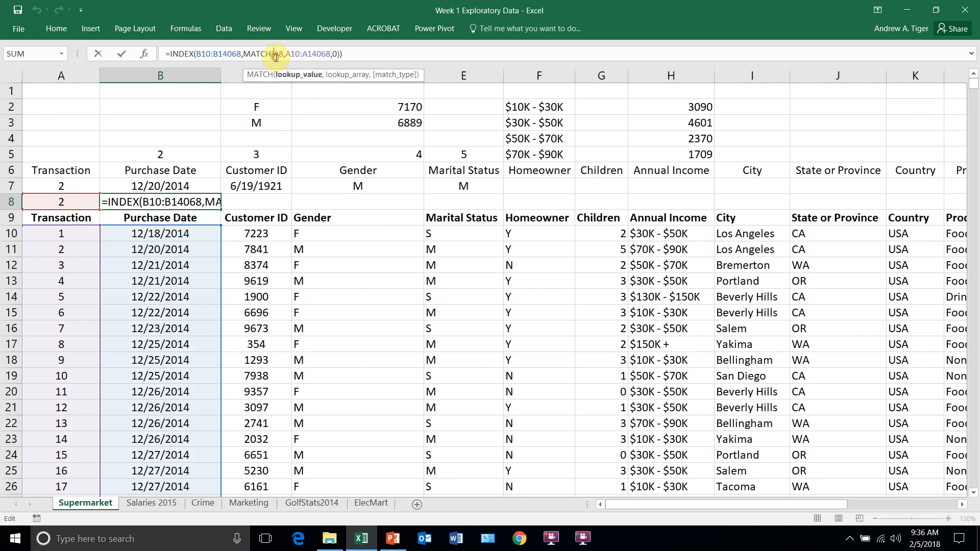
pyautogui.write('$')
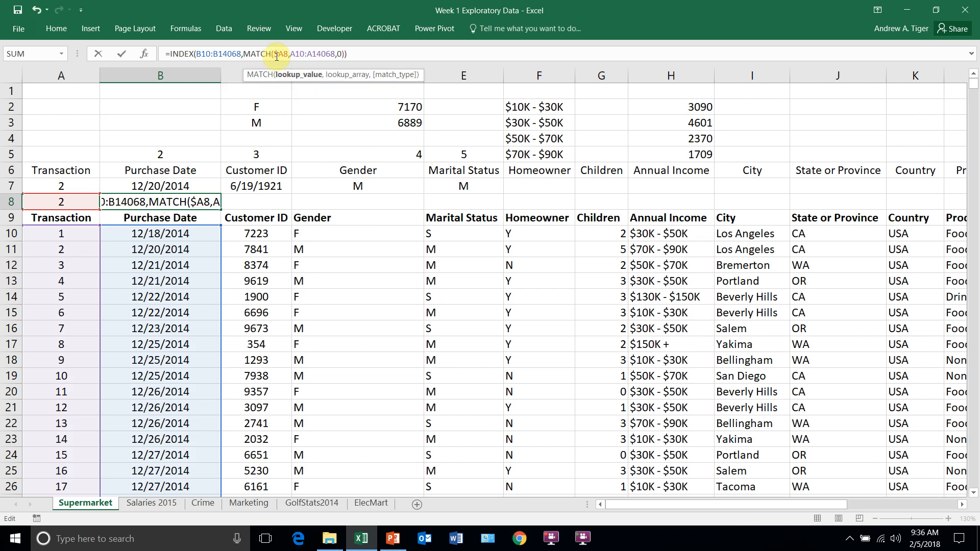
pyautogui.click(292, 54)
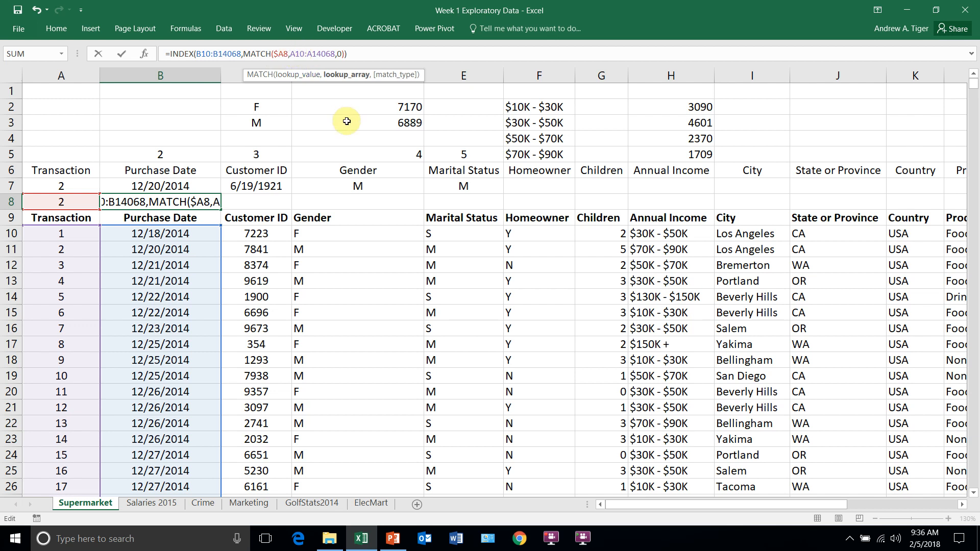
pyautogui.write('$')
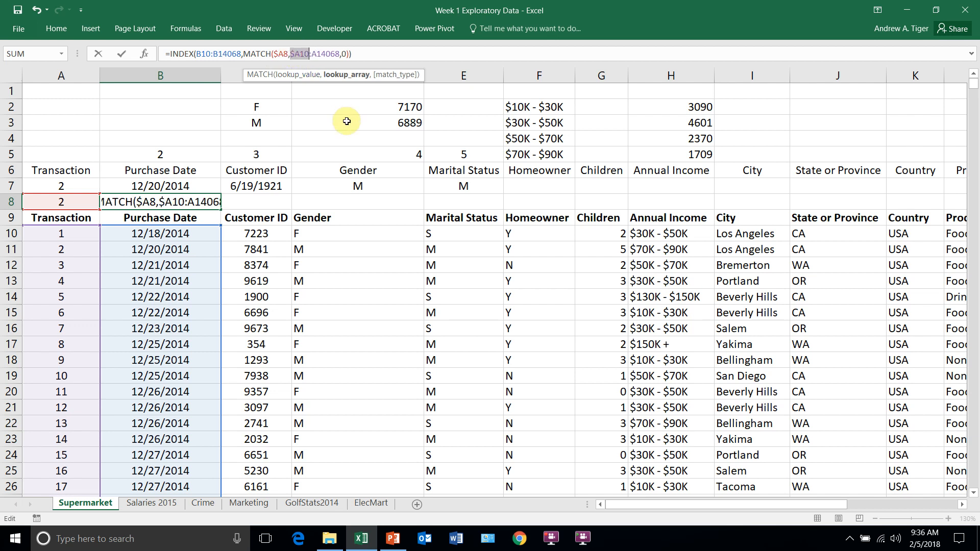
pyautogui.click(313, 54)
pyautogui.press('F4')
pyautogui.press('F4')
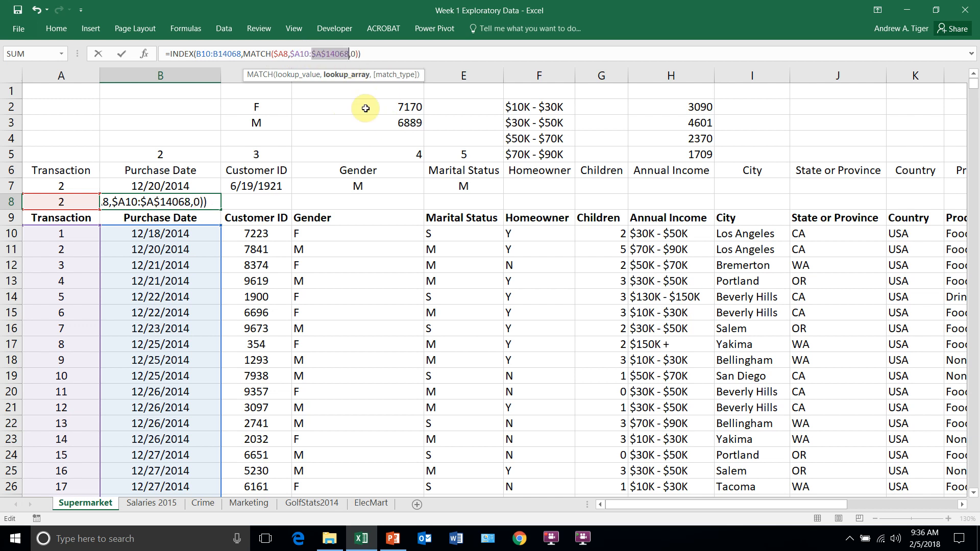
pyautogui.press('F4')
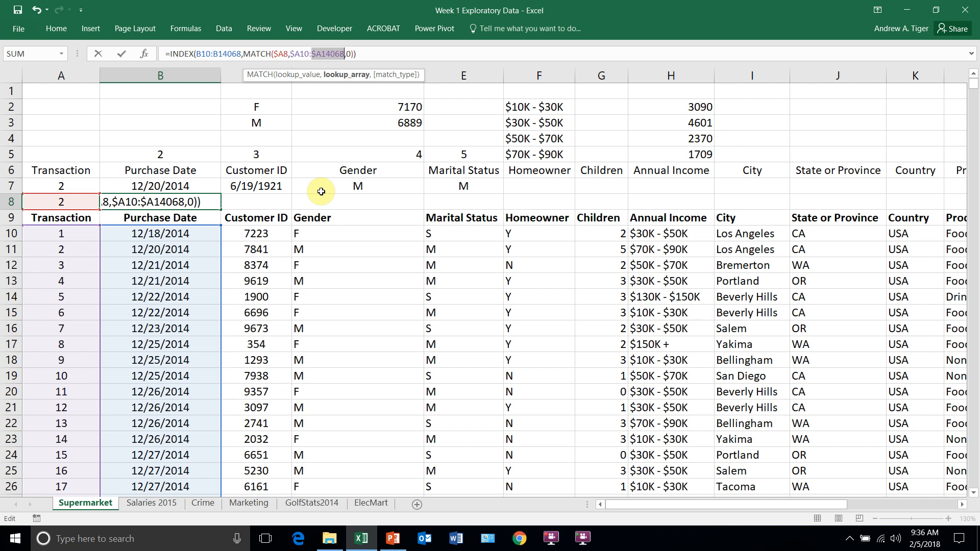
pyautogui.press('Return')
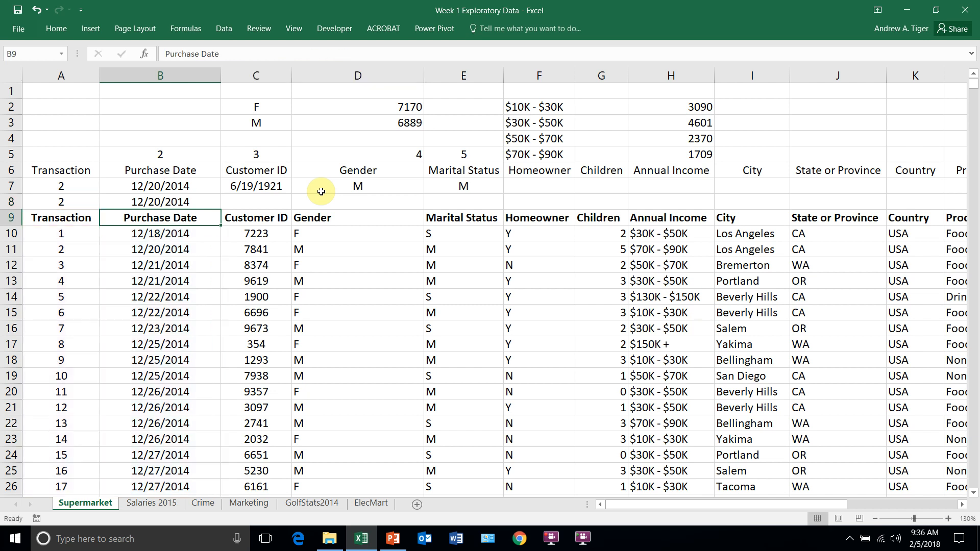
# Step: Fill the B8 INDEX/MATCH formula across row 8 through the Marital Status column (E8)
pyautogui.click(204, 201)
pyautogui.moveTo(221, 209); pyautogui.dragTo(484, 198)
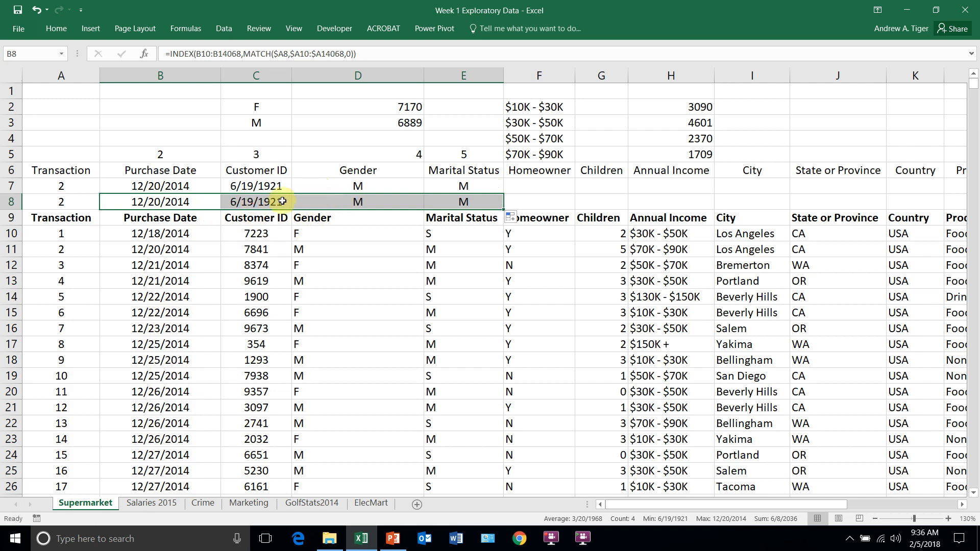
# Step: Format the Customer ID lookup results in C7:C8 as Number
pyautogui.moveTo(263, 185); pyautogui.dragTo(263, 202)
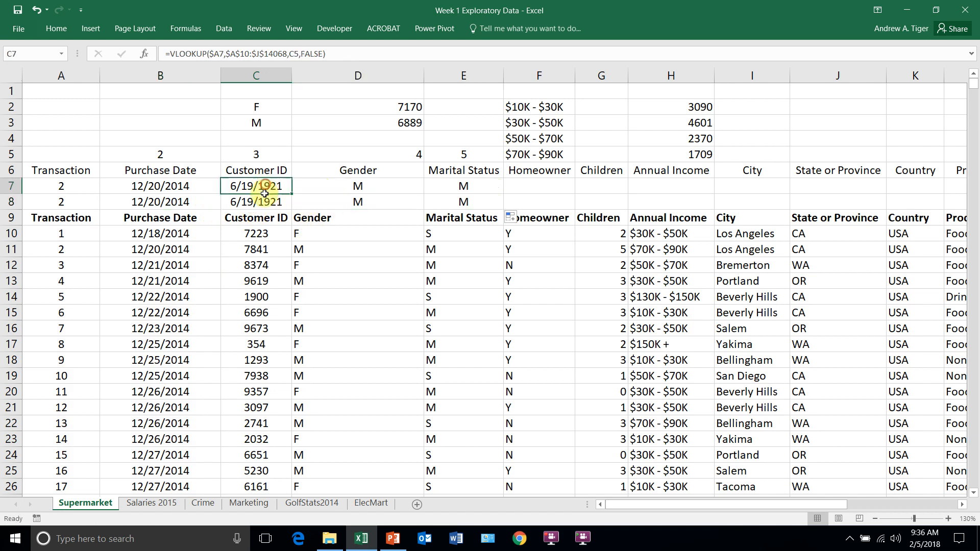
pyautogui.click(56, 29)
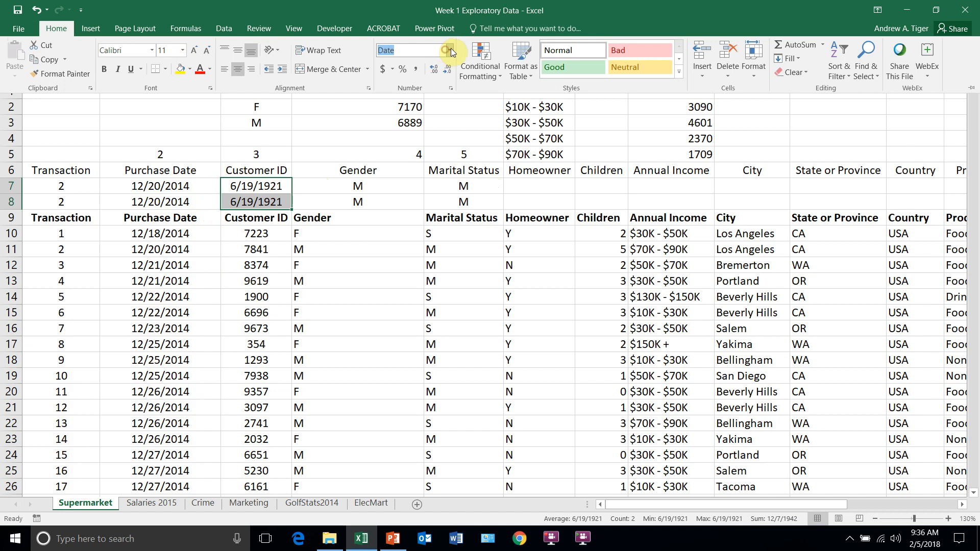
pyautogui.click(452, 50)
pyautogui.click(424, 97)
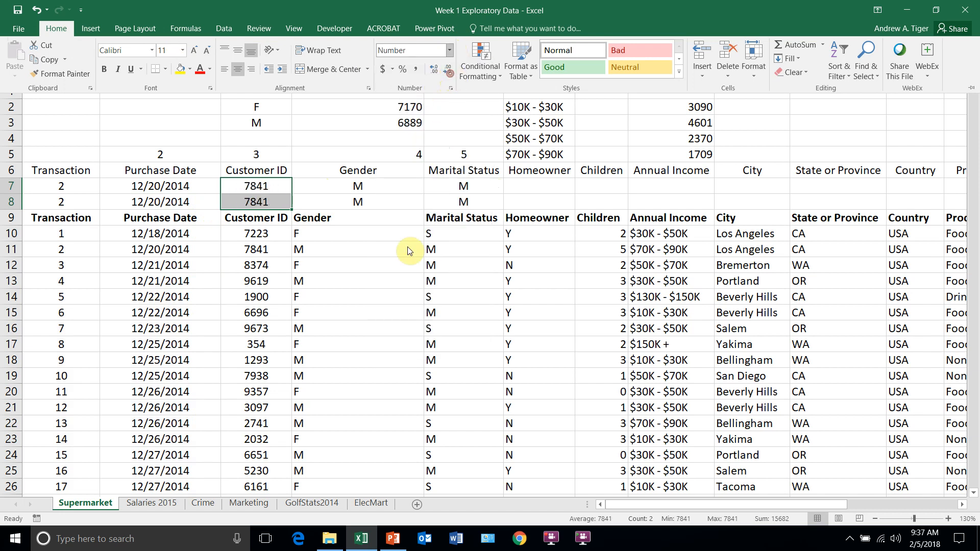
# Step: Check the Customer ID lookups against C11, and examine the Gender column and the INDEX/MATCH formula in B8
pyautogui.click(229, 251)
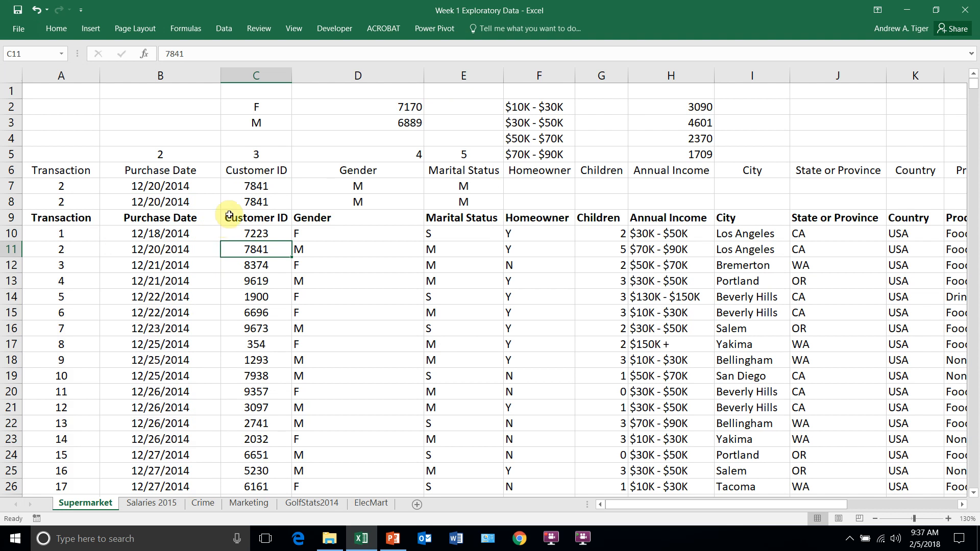
pyautogui.click(336, 75)
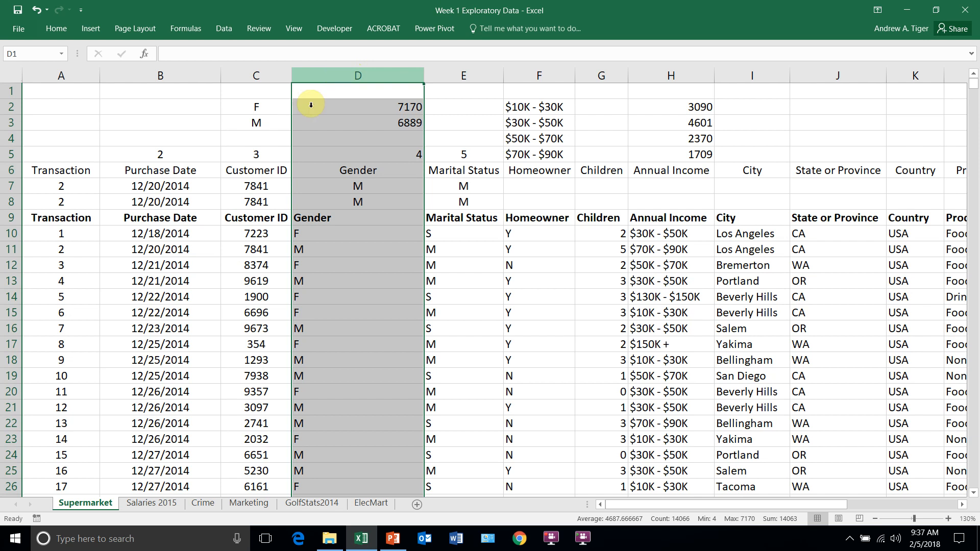
pyautogui.click(198, 203)
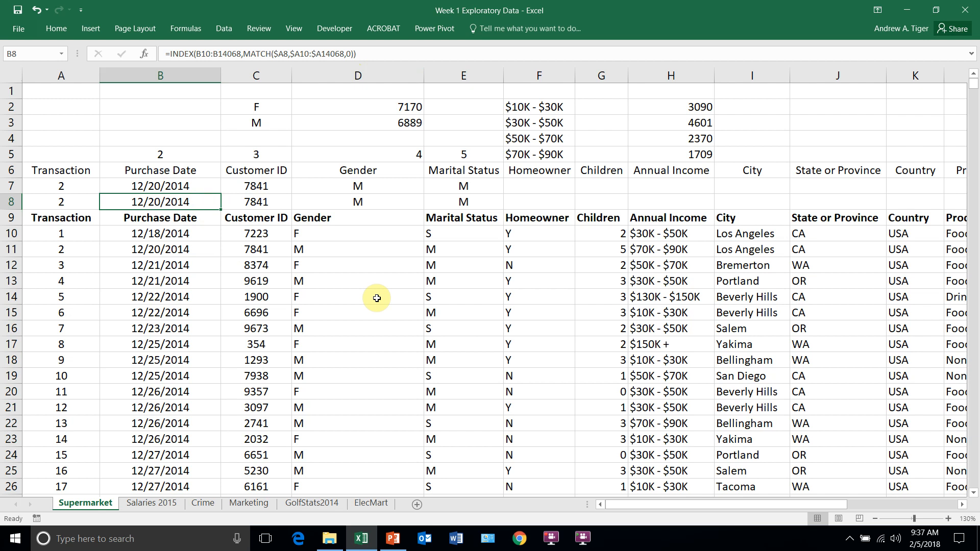
pyautogui.click(61, 234)
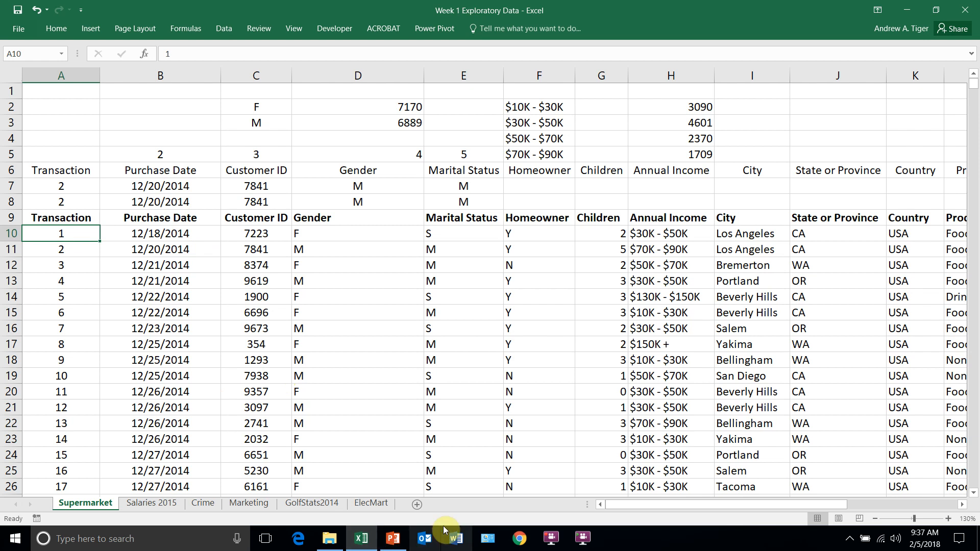
pyautogui.moveTo(391, 546)
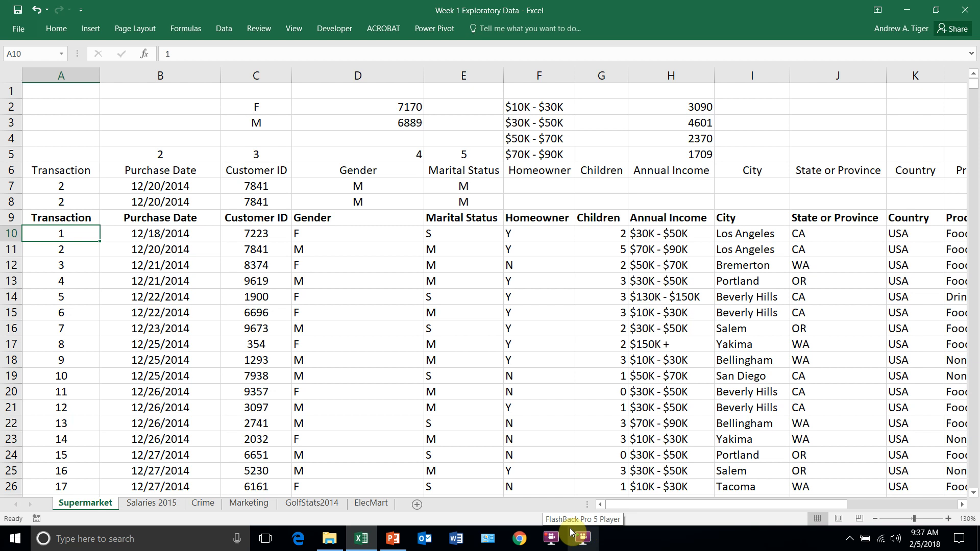
pyautogui.click(849, 539)
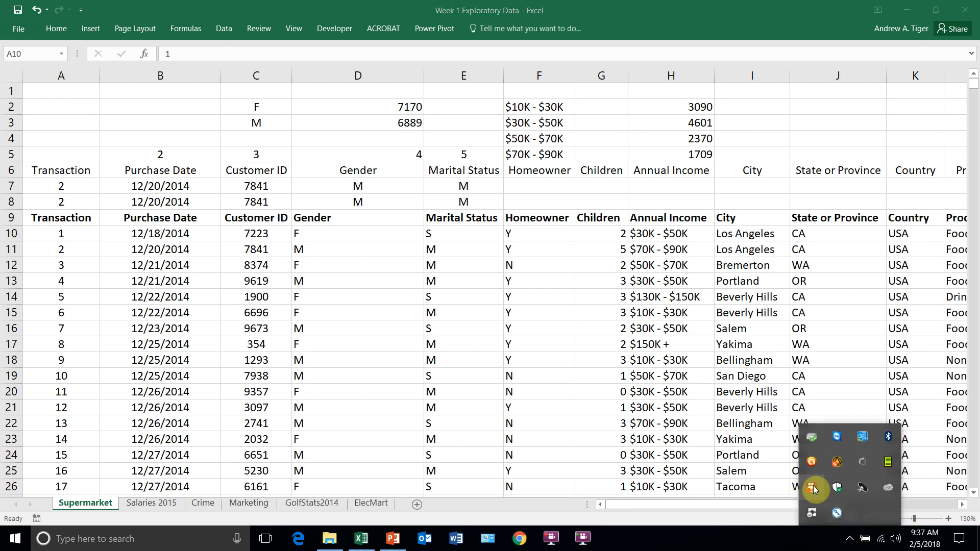